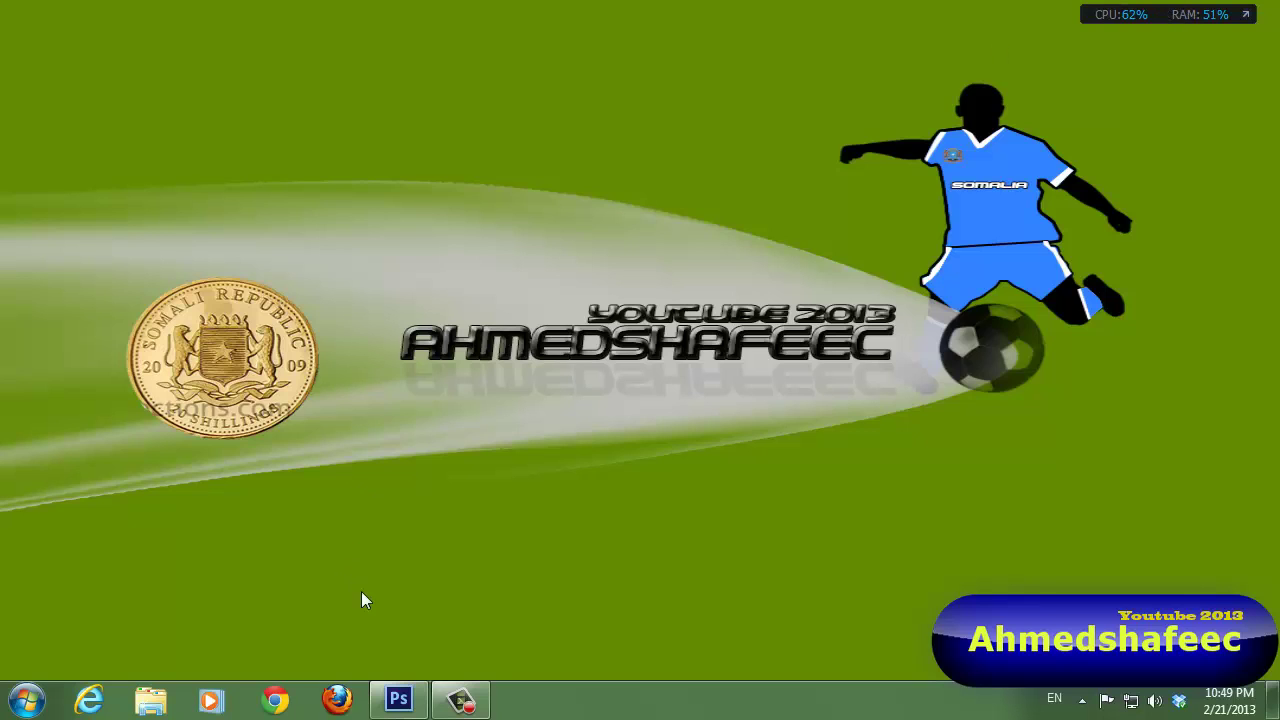
Step: Return to Photoshop and Quick Select the cat from its tail along the back to its face
{"action": "left_click", "coordinate": [400, 697]}
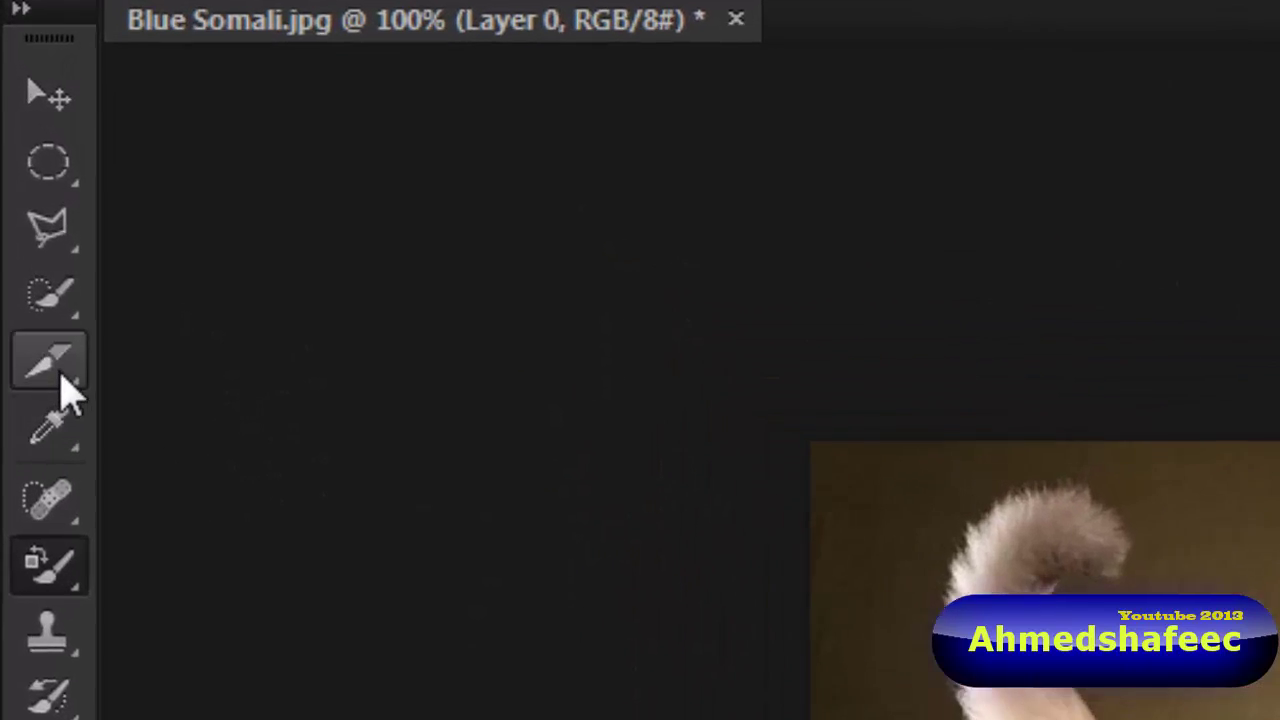
{"action": "left_click", "coordinate": [24, 184]}
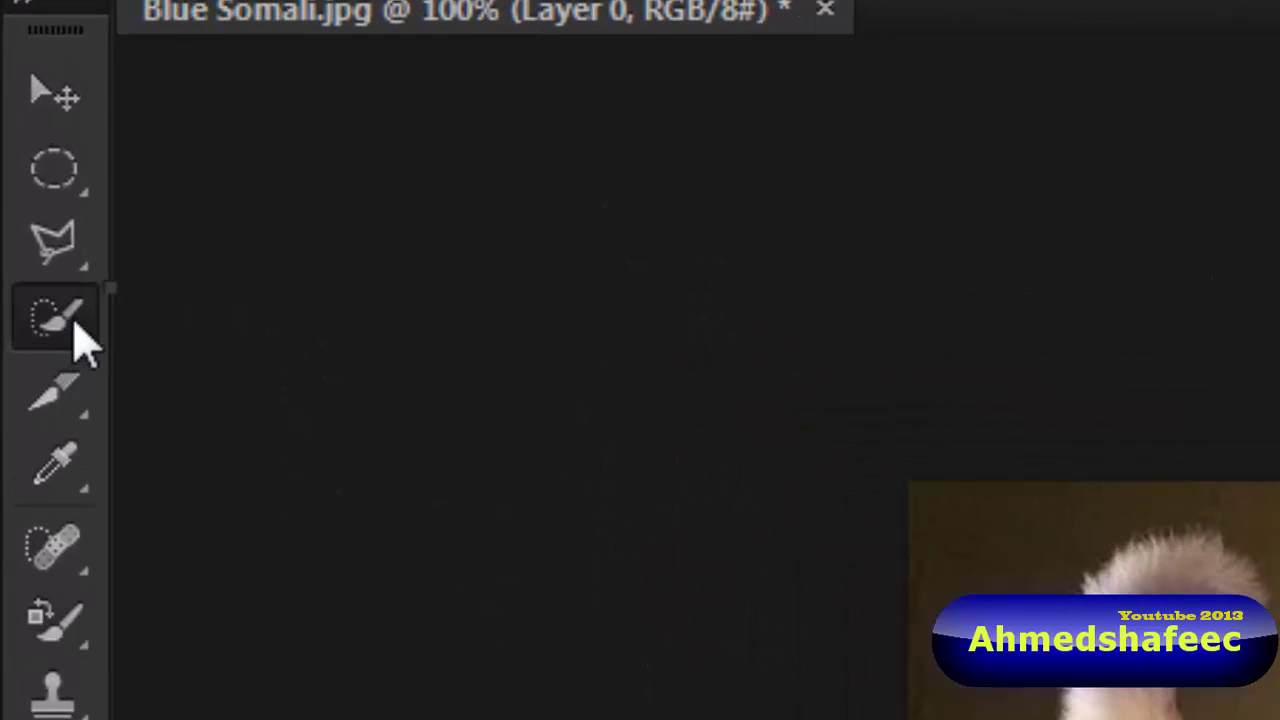
{"action": "right_click", "coordinate": [75, 322]}
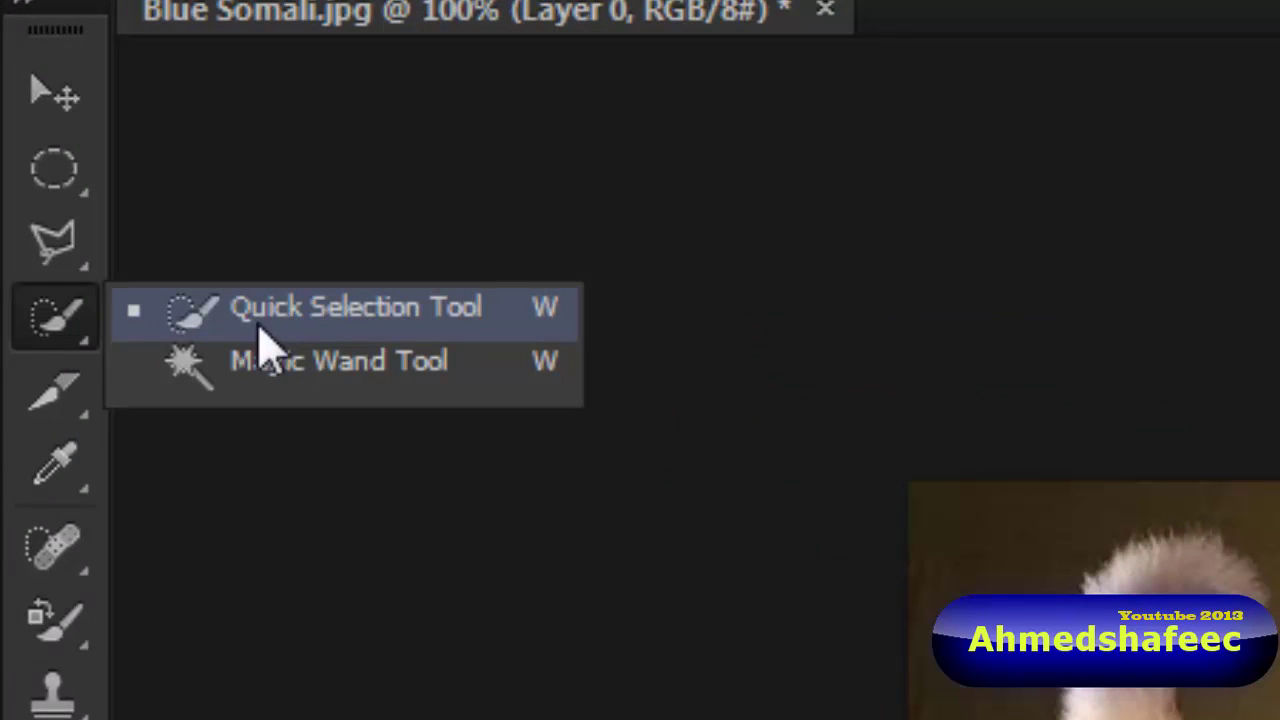
{"action": "left_click", "coordinate": [346, 318]}
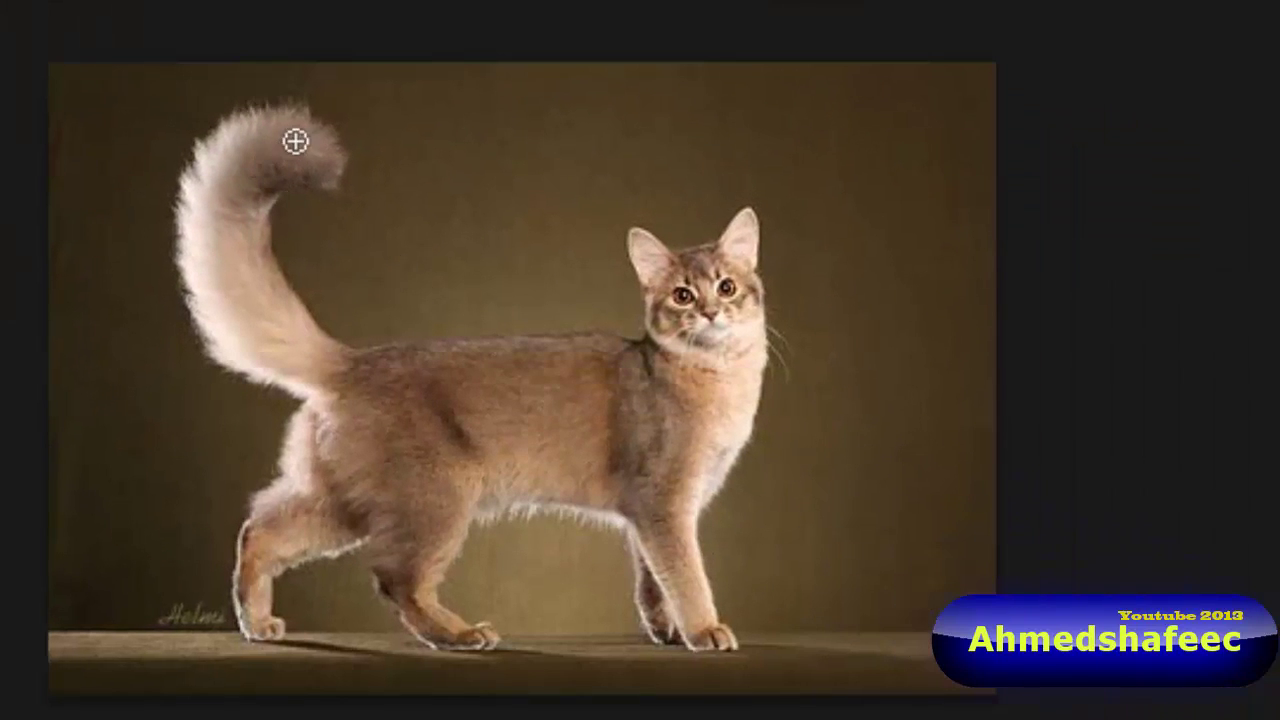
{"action": "left_click_drag", "start_coordinate": [295, 141], "coordinate": [282, 330]}
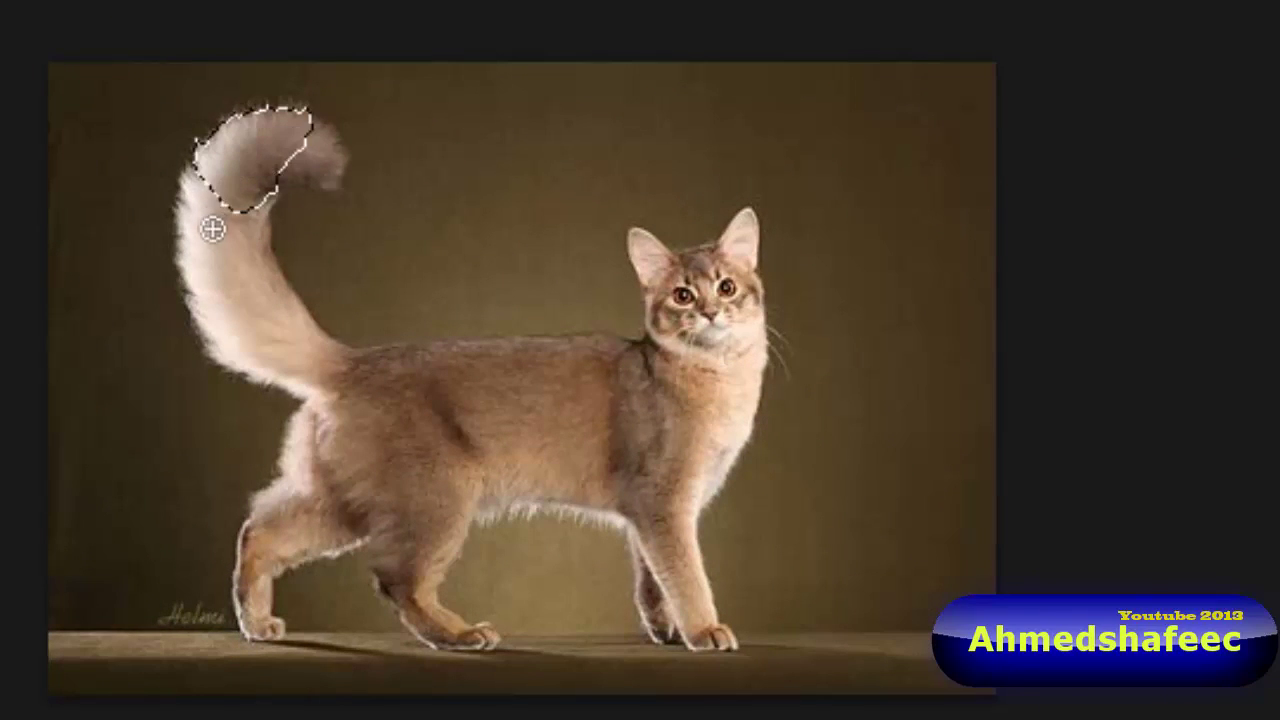
{"action": "mouse_move", "coordinate": [395, 357]}
{"action": "left_mouse_down"}
{"action": "mouse_move", "coordinate": [591, 366]}
{"action": "mouse_move", "coordinate": [690, 300]}
{"action": "mouse_move", "coordinate": [714, 334]}
{"action": "mouse_move", "coordinate": [675, 411]}
{"action": "mouse_move", "coordinate": [674, 500]}
{"action": "mouse_move", "coordinate": [540, 457]}
{"action": "mouse_move", "coordinate": [406, 466]}
{"action": "mouse_move", "coordinate": [324, 513]}
{"action": "mouse_move", "coordinate": [400, 551]}
{"action": "mouse_move", "coordinate": [456, 625]}
{"action": "left_mouse_up"}
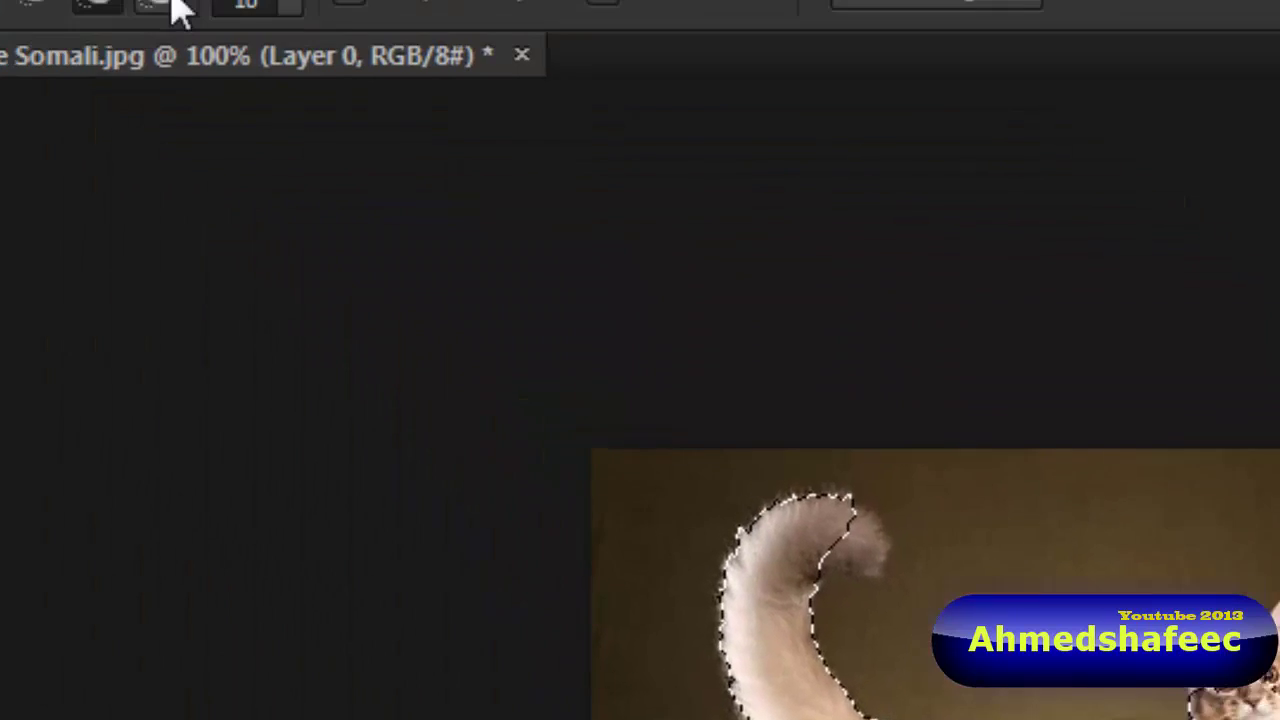
Step: Subtract the background between the legs and around the head from the selection
{"action": "left_click", "coordinate": [331, 108]}
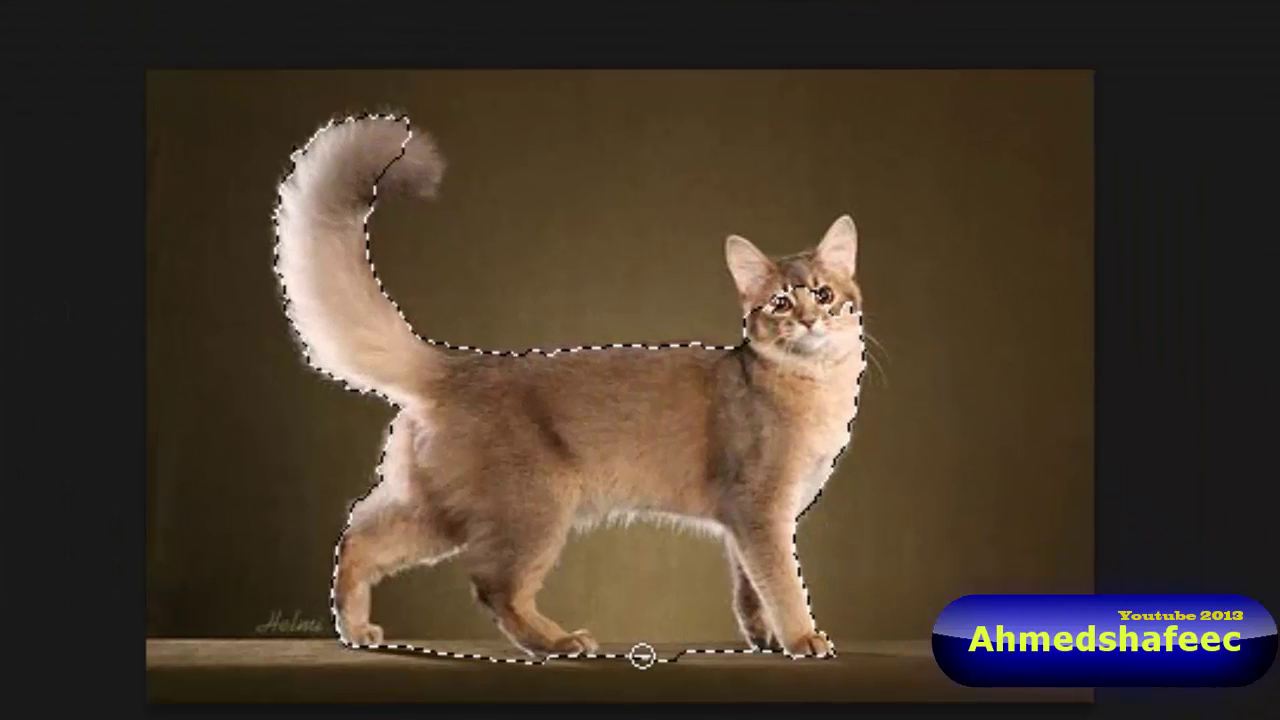
{"action": "mouse_move", "coordinate": [643, 657]}
{"action": "left_mouse_down"}
{"action": "mouse_move", "coordinate": [629, 560]}
{"action": "mouse_move", "coordinate": [646, 551]}
{"action": "left_mouse_up"}
{"action": "left_click_drag", "start_coordinate": [420, 577], "coordinate": [437, 594]}
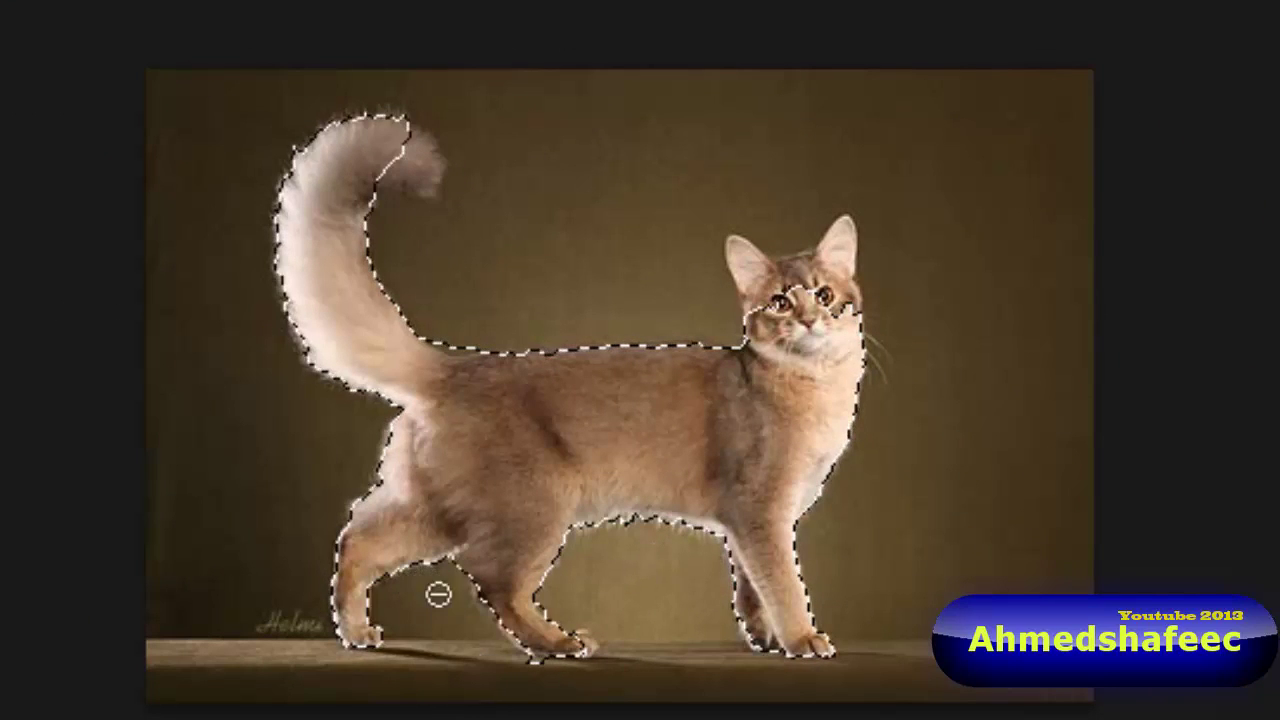
{"action": "left_click_drag", "start_coordinate": [789, 271], "coordinate": [703, 282]}
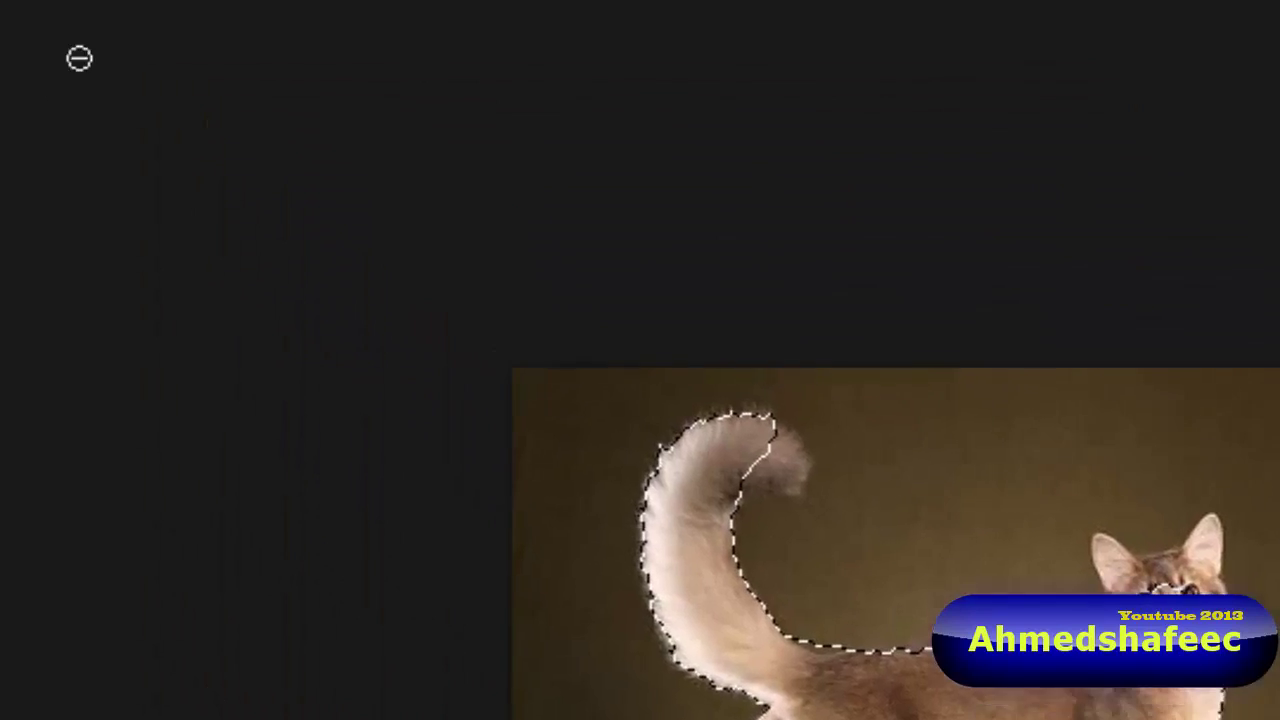
Step: Add the tail tip, forehead and ears back into the selection
{"action": "left_click", "coordinate": [145, 58]}
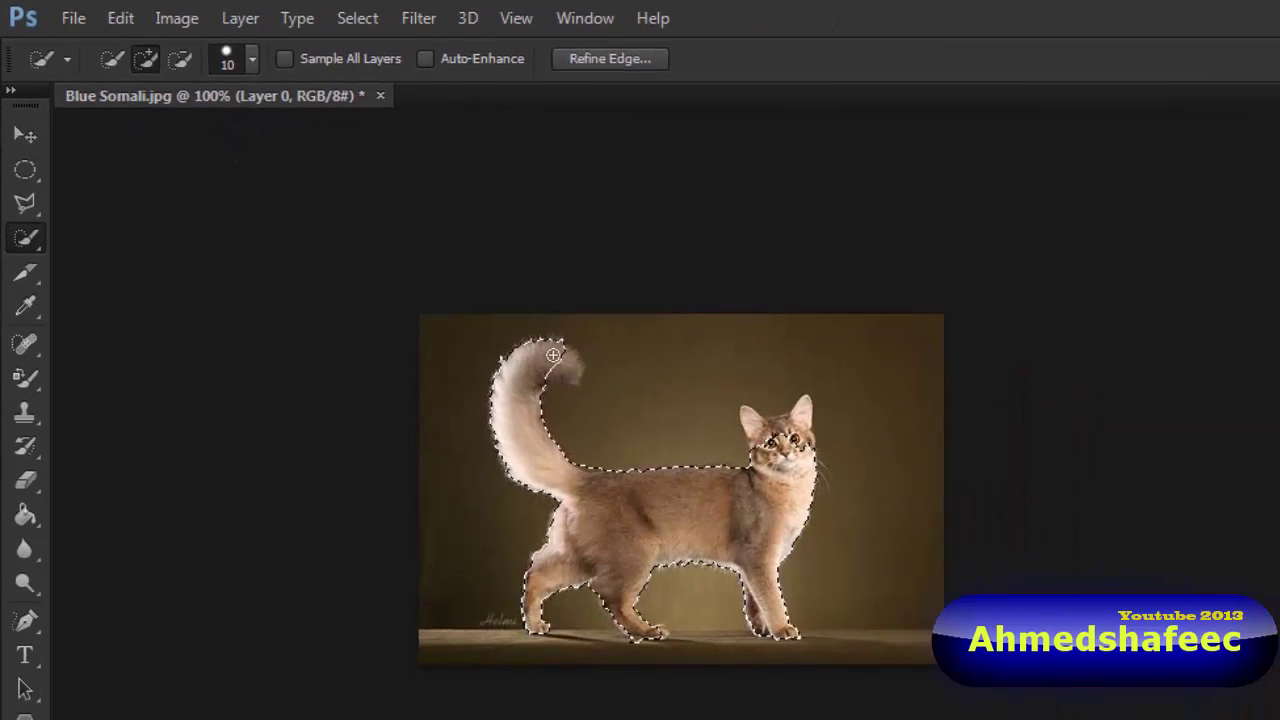
{"action": "left_click_drag", "start_coordinate": [553, 355], "coordinate": [569, 365]}
{"action": "left_click_drag", "start_coordinate": [767, 422], "coordinate": [797, 430]}
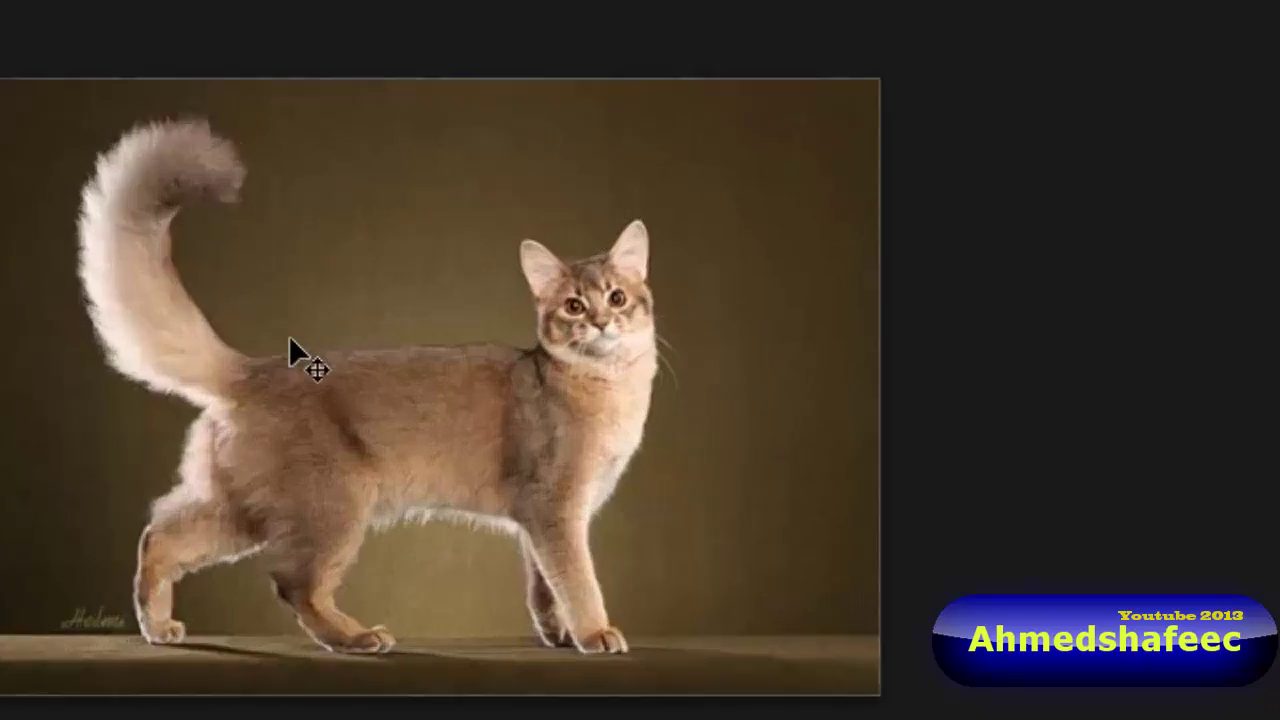
Step: Zoom in and add the top edge of the tail to the selection
{"action": "key", "text": "ctrl+plus"}
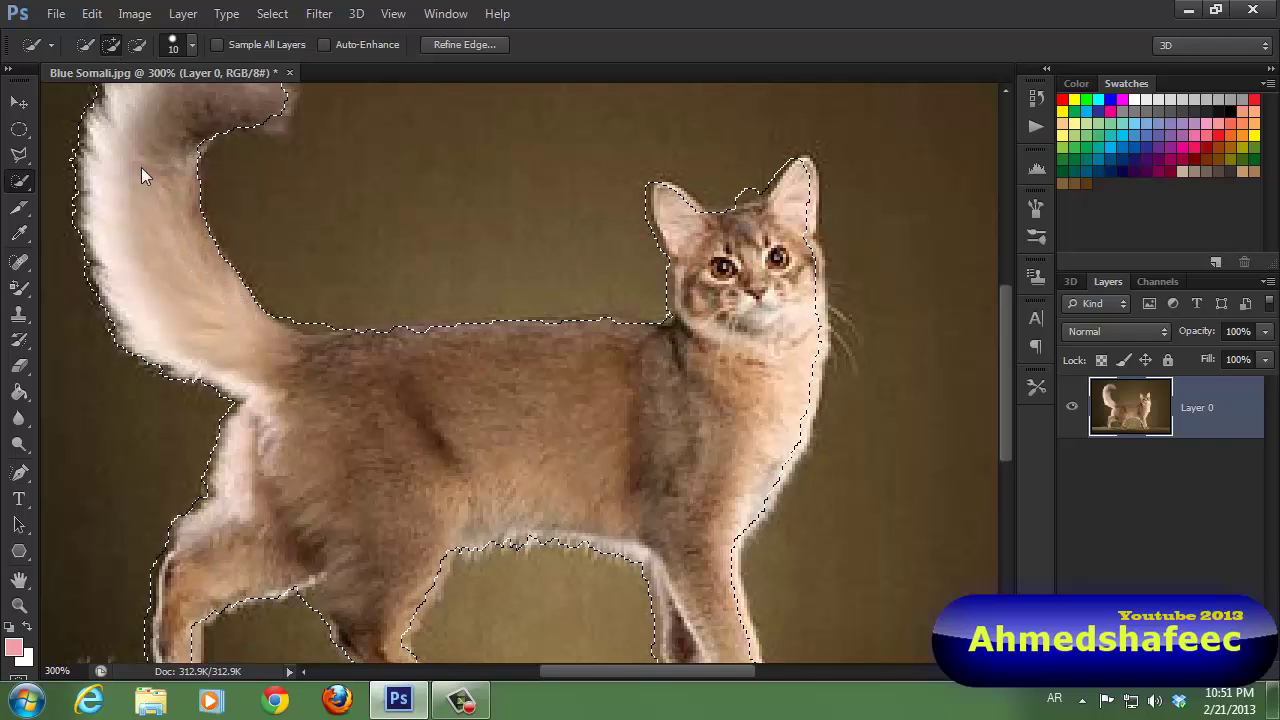
{"action": "scroll", "coordinate": [137, 189], "scroll_direction": "up", "scroll_amount": 2}
{"action": "scroll", "coordinate": [197, 155], "scroll_direction": "up", "scroll_amount": 2}
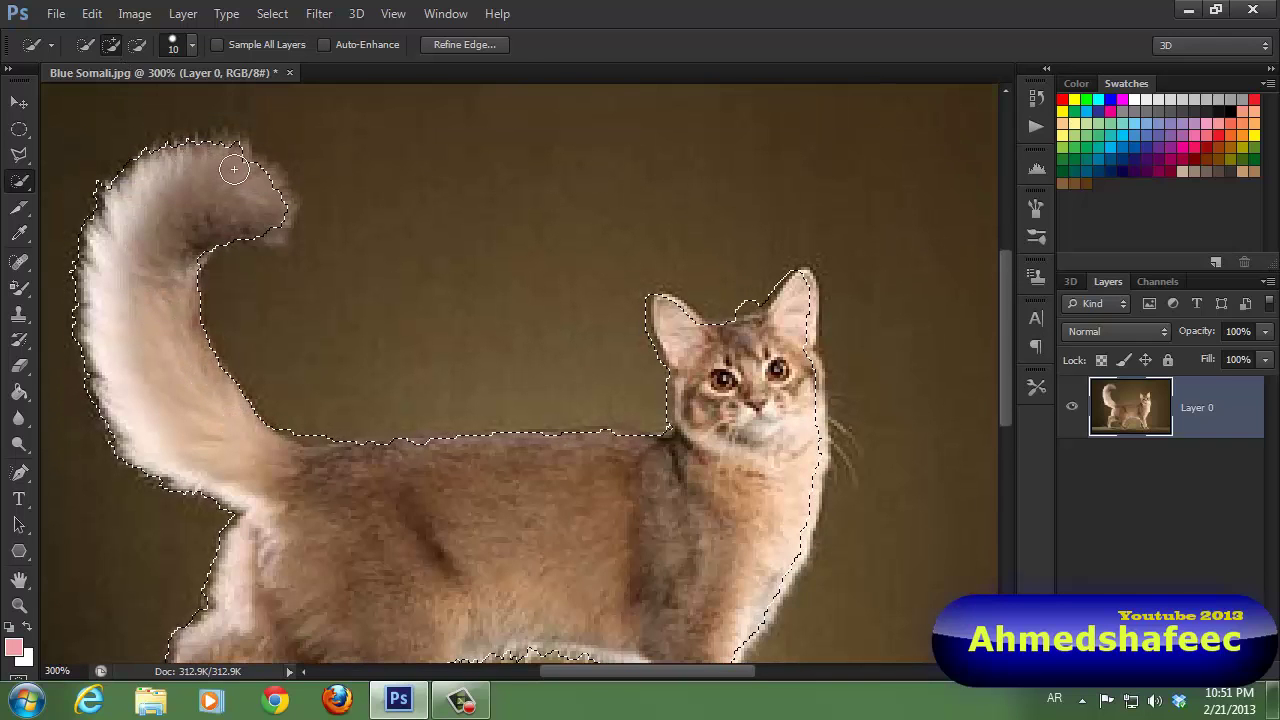
{"action": "left_click_drag", "start_coordinate": [234, 169], "coordinate": [252, 207]}
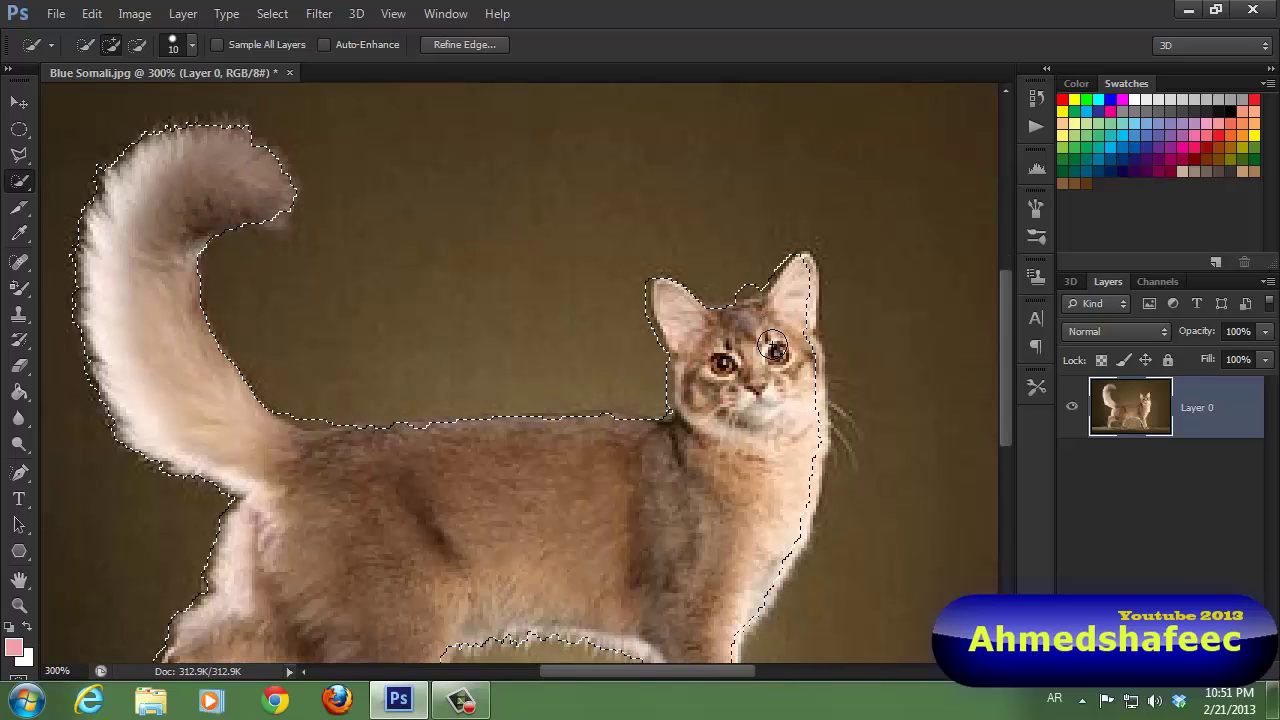
Step: Add the right edge of the face and neck to the selection
{"action": "scroll", "coordinate": [772, 344], "scroll_direction": "down", "scroll_amount": 3}
{"action": "scroll", "coordinate": [772, 344], "scroll_direction": "down", "scroll_amount": 3}
{"action": "scroll", "coordinate": [766, 343], "scroll_direction": "down", "scroll_amount": 2}
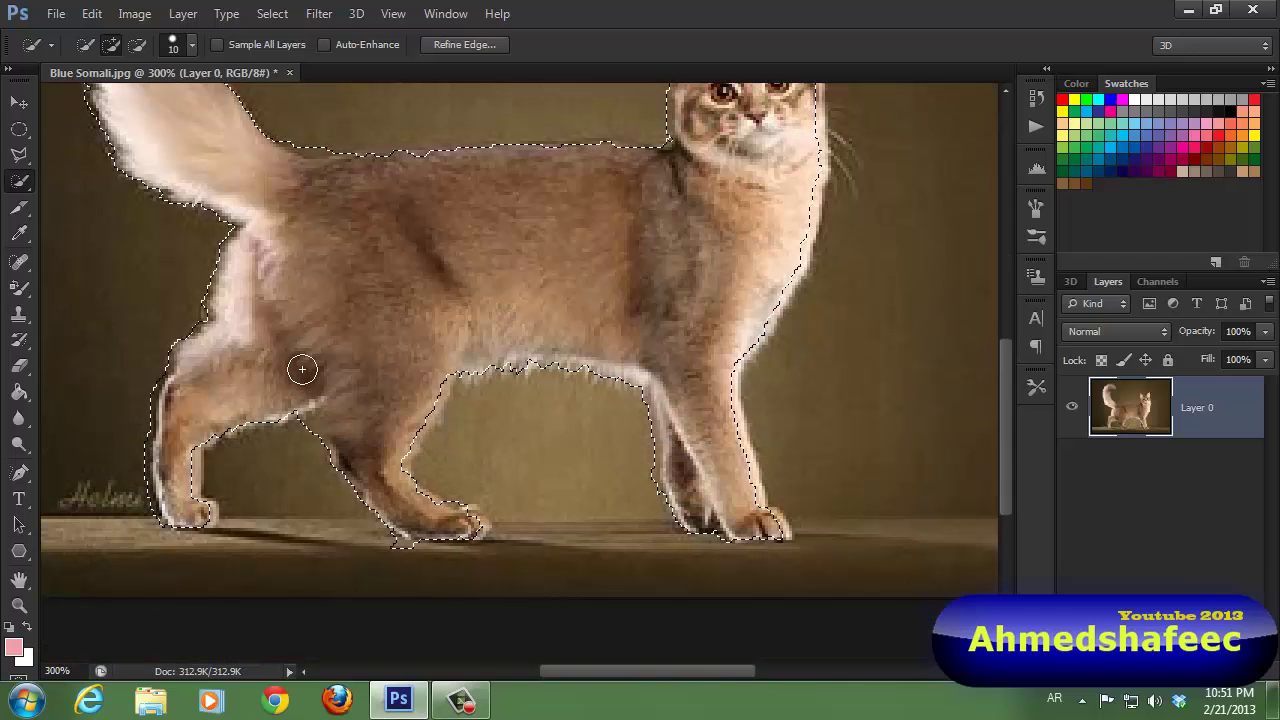
{"action": "scroll", "coordinate": [929, 263], "scroll_direction": "up", "scroll_amount": 1}
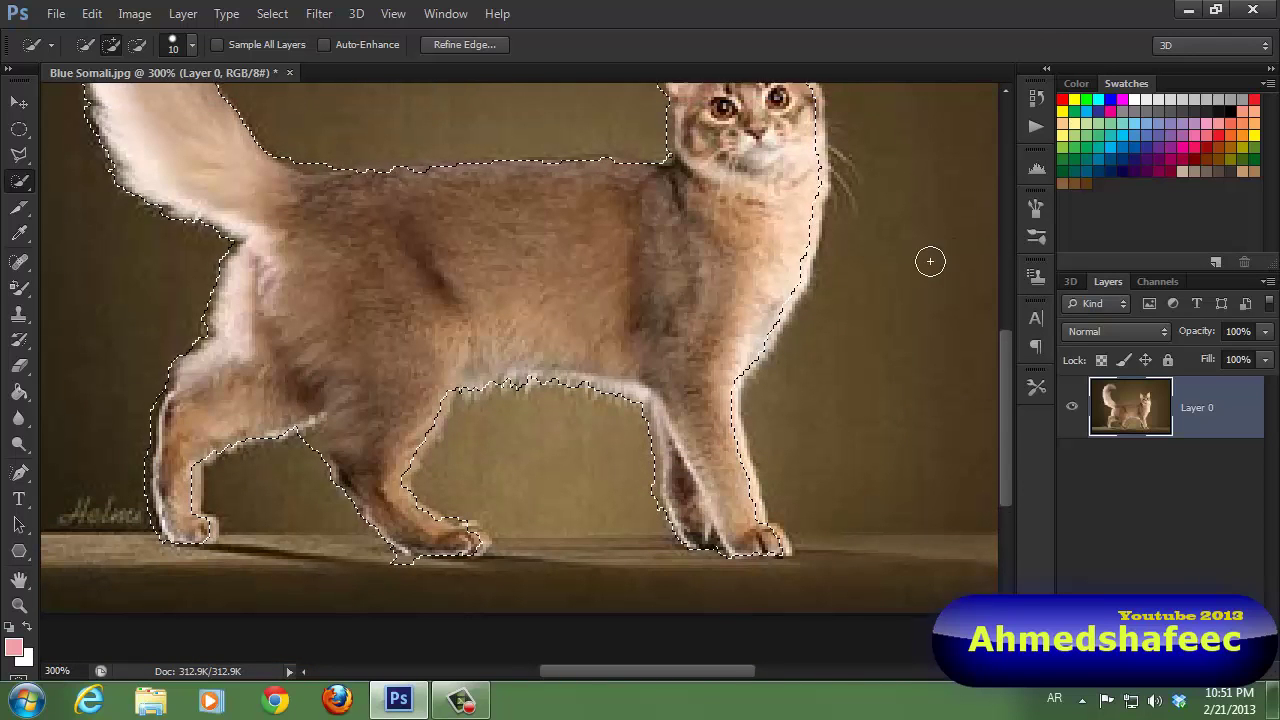
{"action": "scroll", "coordinate": [849, 264], "scroll_direction": "up", "scroll_amount": 1}
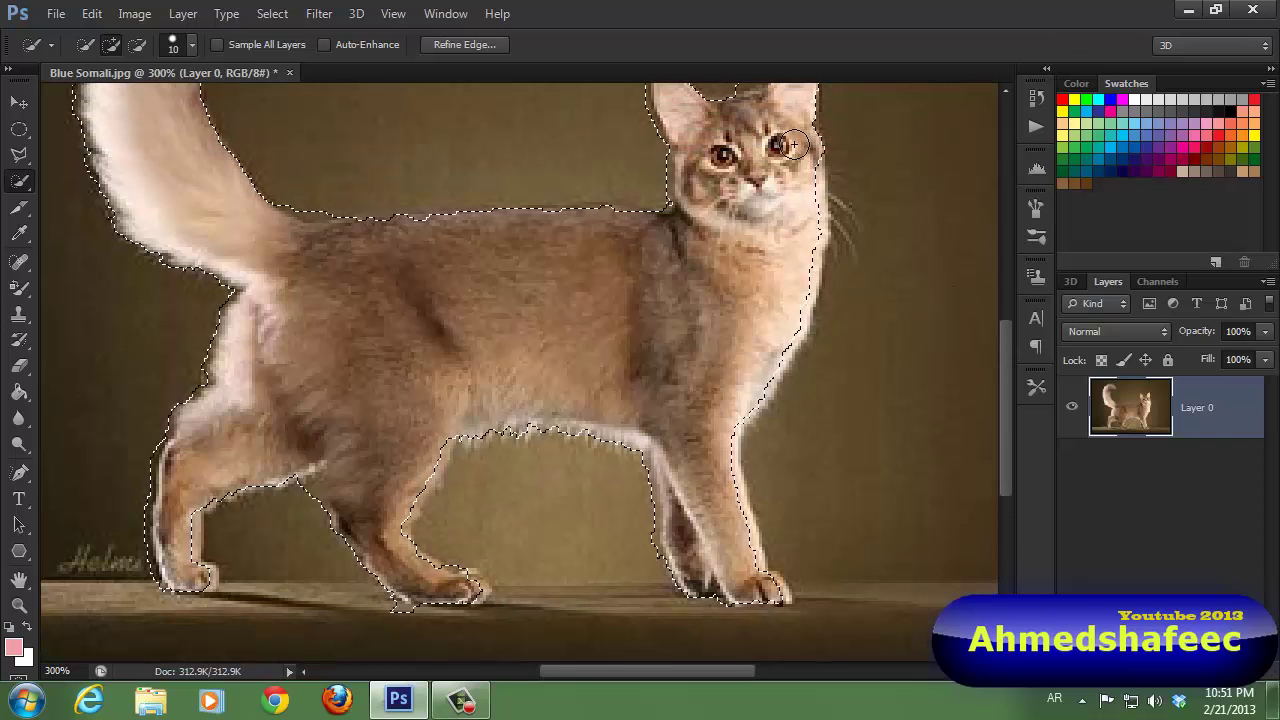
{"action": "left_click_drag", "start_coordinate": [802, 189], "coordinate": [788, 299]}
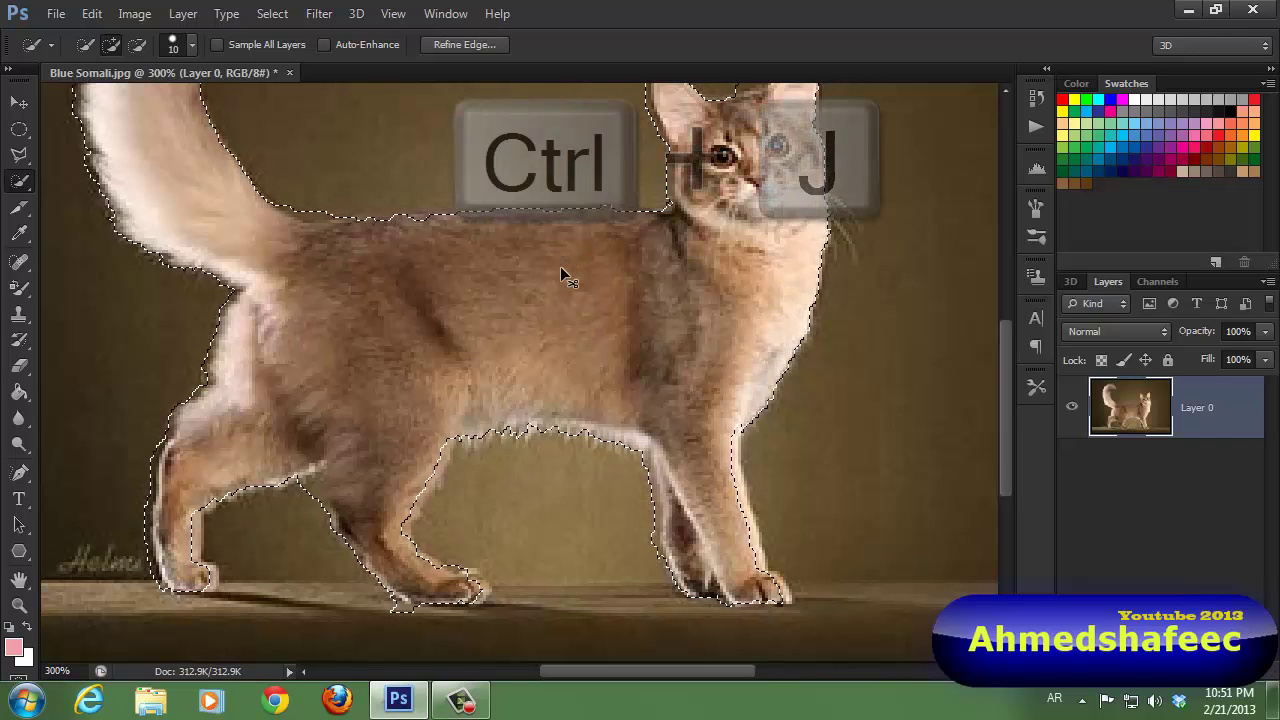
Step: Copy the cat onto Layer 1 with Ctrl+J, hide Layer 0, and zoom out
{"action": "key", "text": "ctrl+j"}
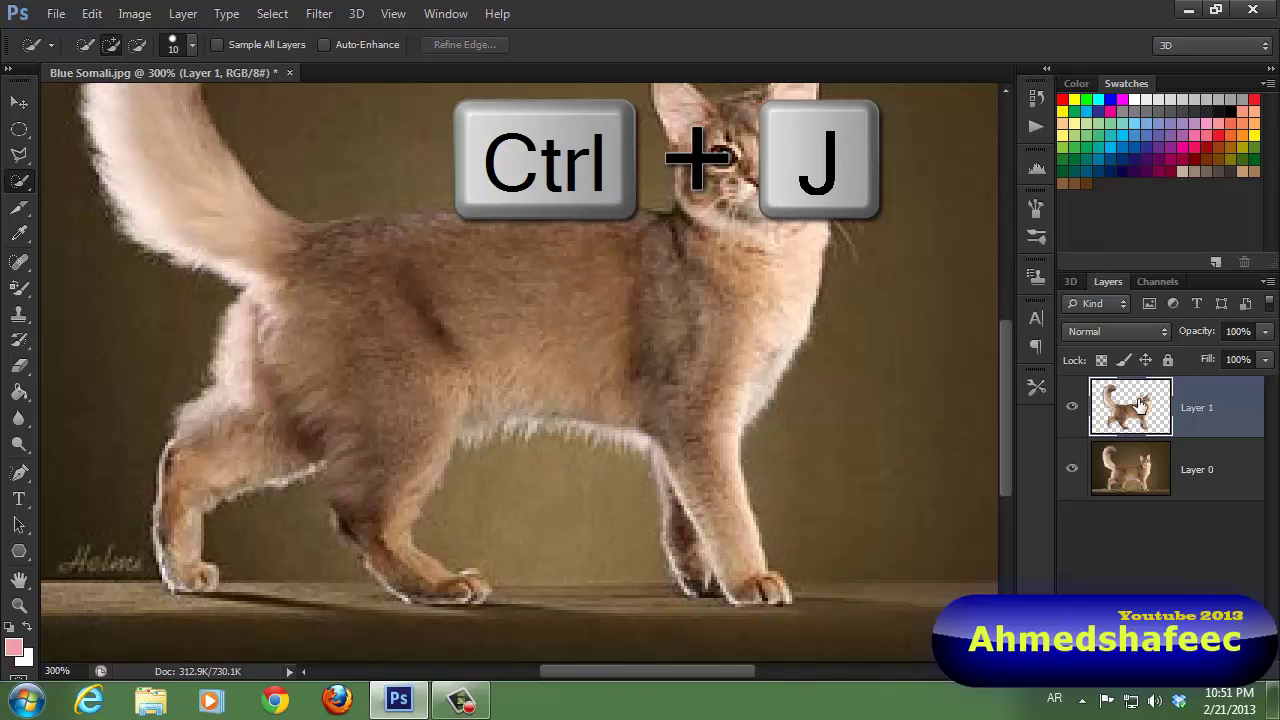
{"action": "left_click", "coordinate": [1072, 469]}
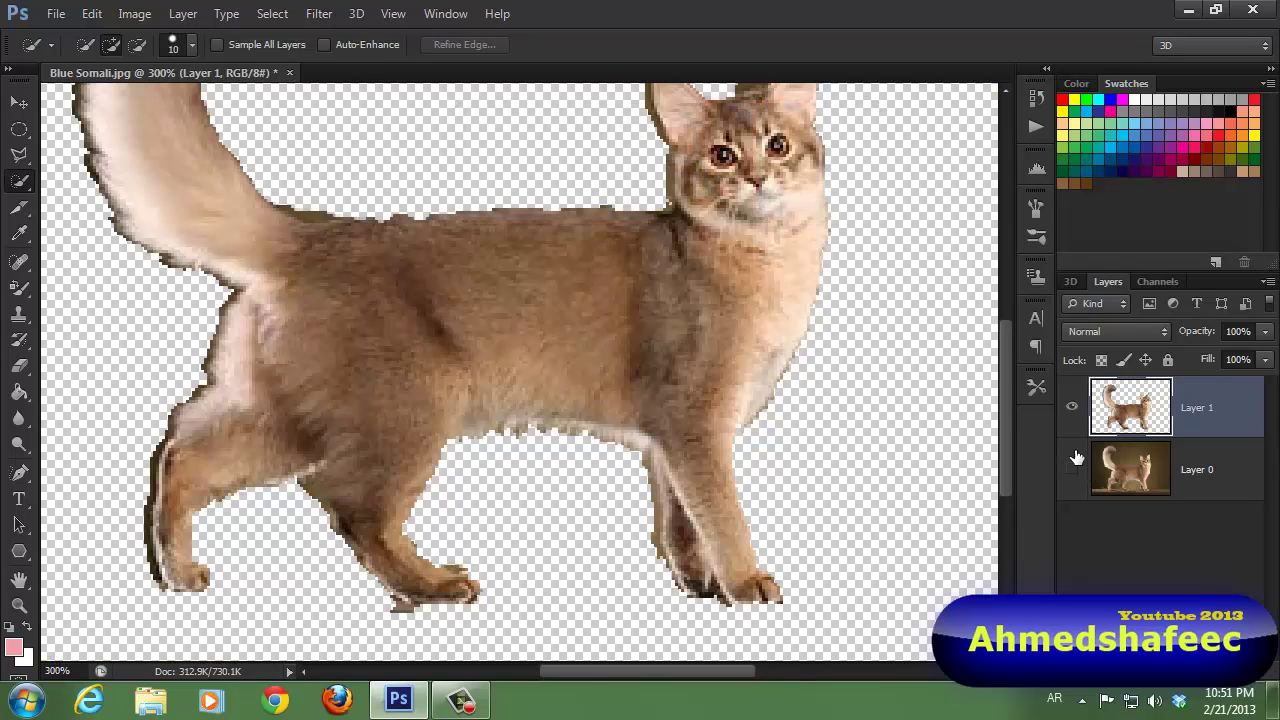
{"action": "key", "text": "ctrl+minus"}
{"action": "key", "text": "ctrl+minus"}
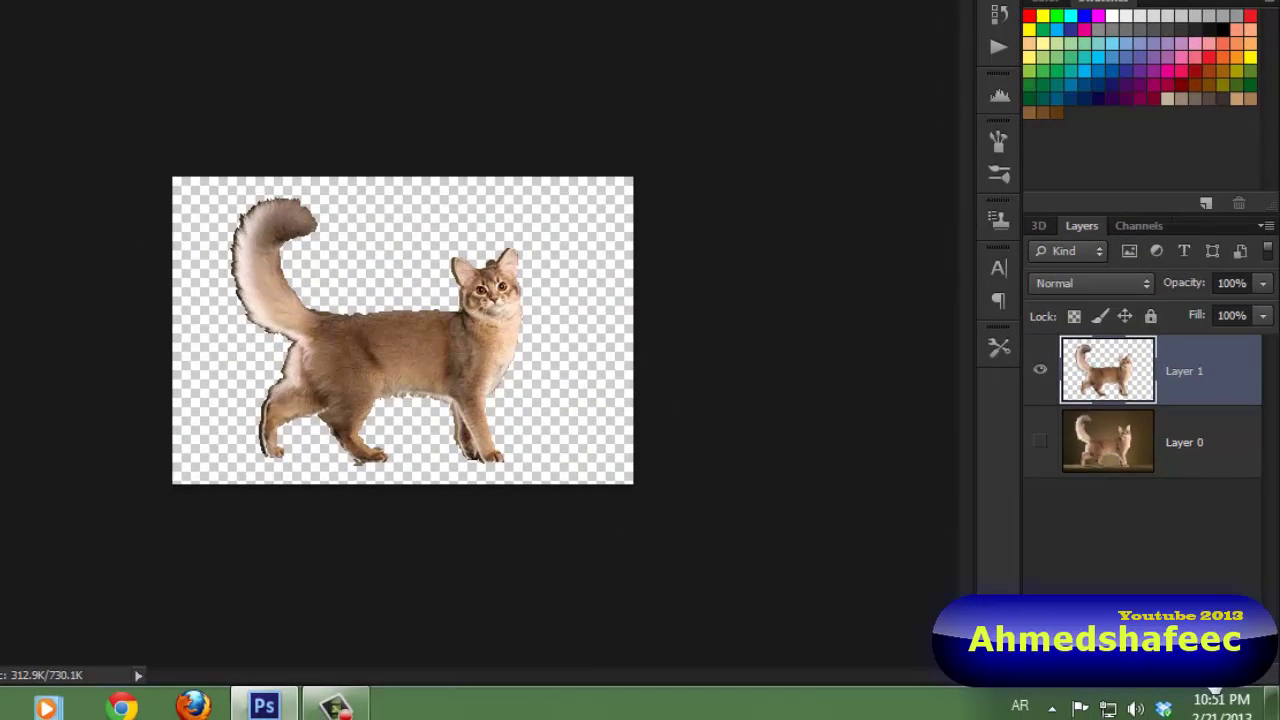
Step: Add Layer 2 beneath the cat and Paint Bucket fill it with dark red 5f1b20
{"action": "left_click", "coordinate": [1213, 688]}
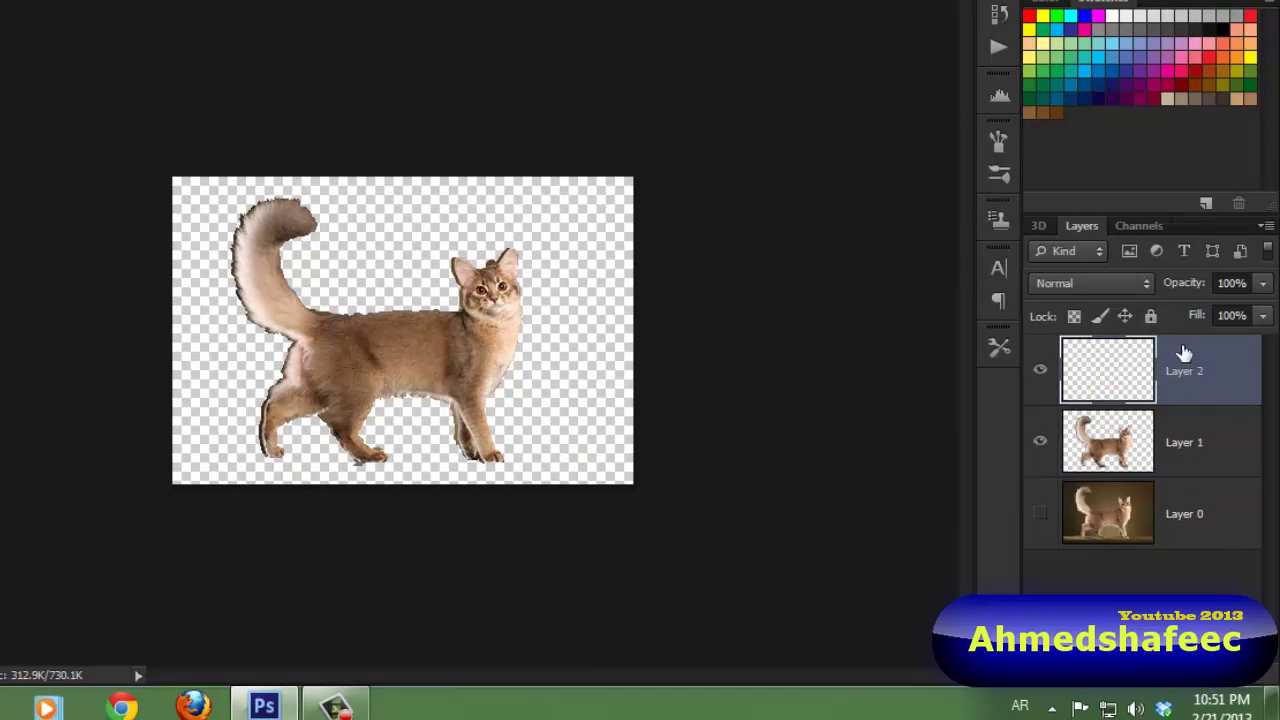
{"action": "left_click_drag", "start_coordinate": [1186, 352], "coordinate": [1094, 464]}
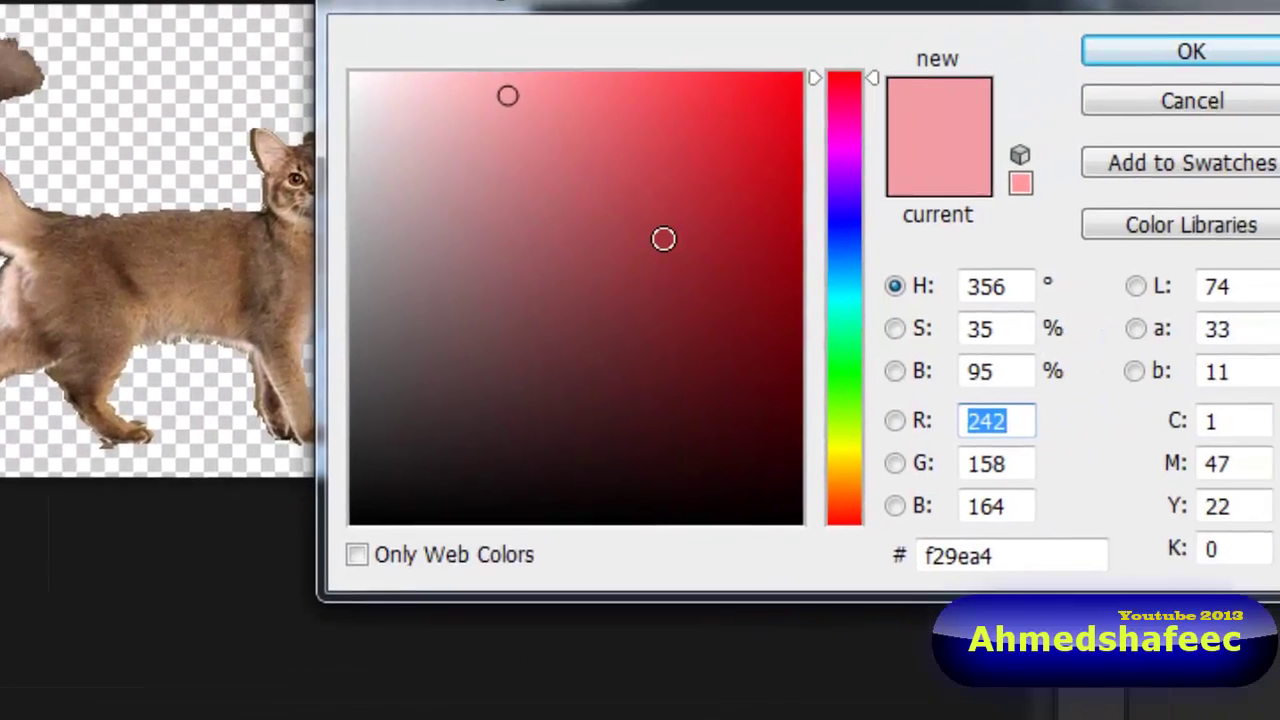
{"action": "left_click", "coordinate": [461, 398]}
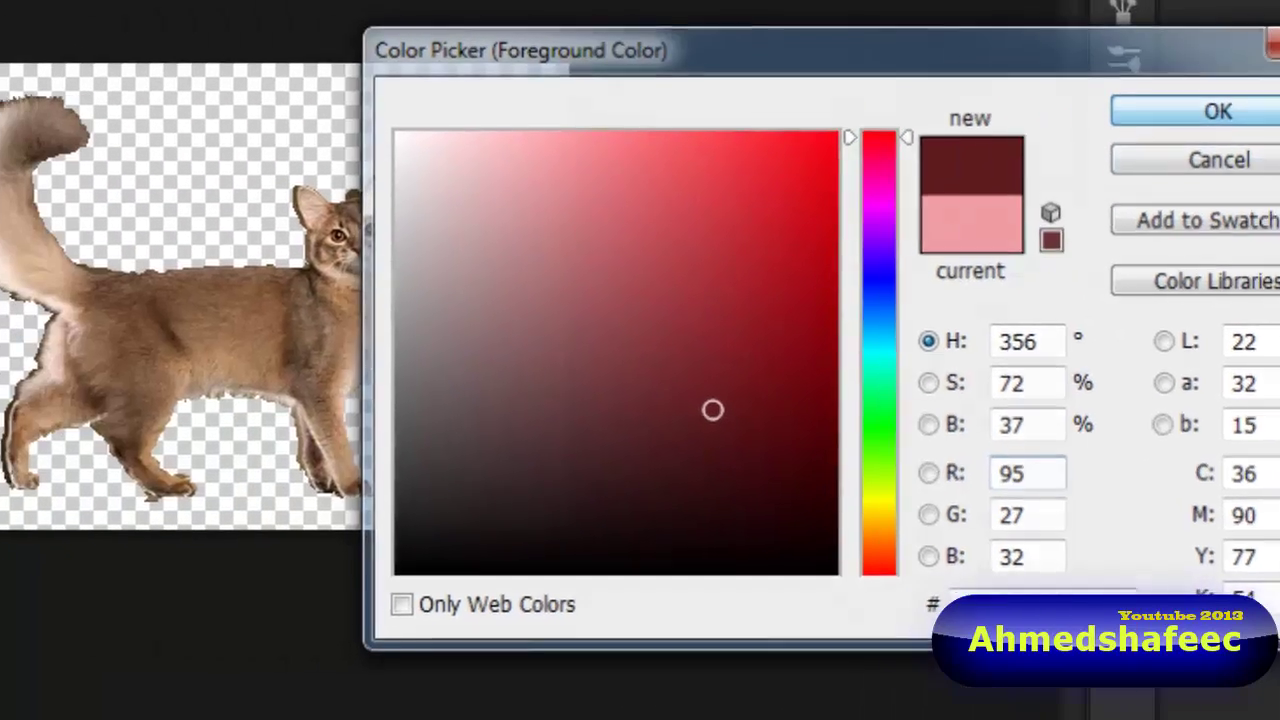
{"action": "left_click", "coordinate": [958, 104]}
{"action": "left_click", "coordinate": [33, 362]}
{"action": "left_click", "coordinate": [591, 382]}
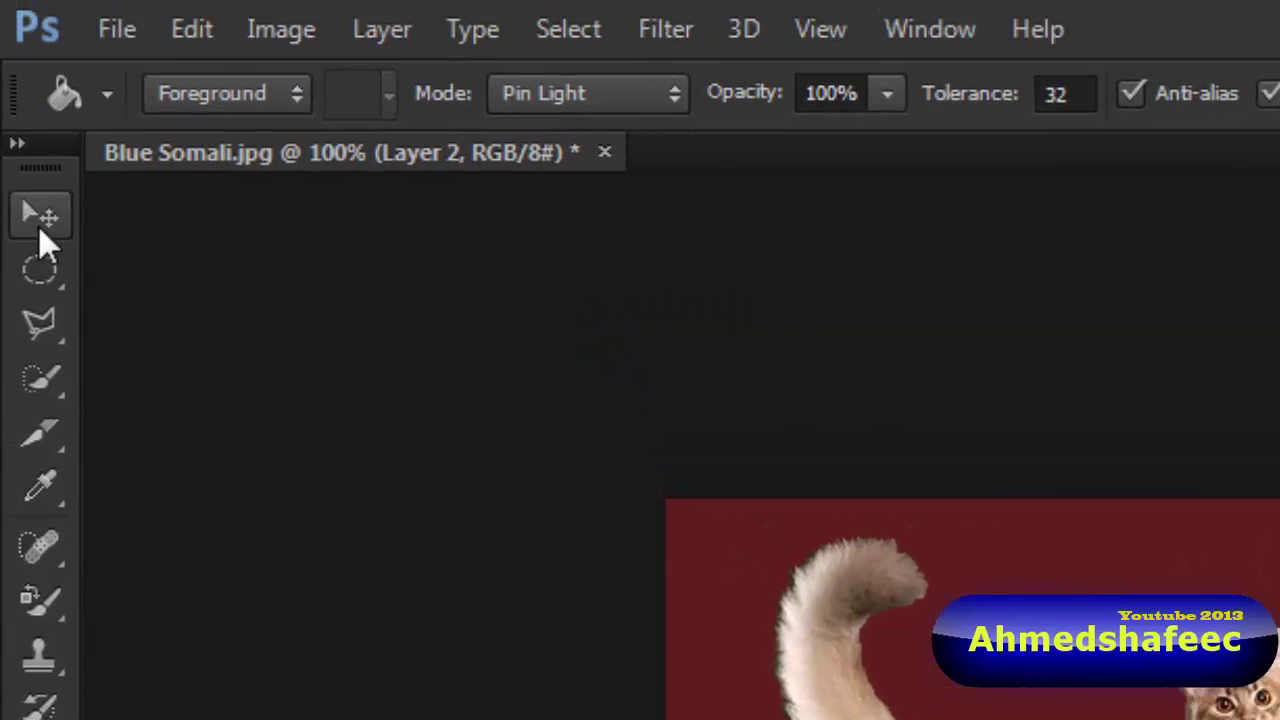
{"action": "left_click", "coordinate": [36, 268]}
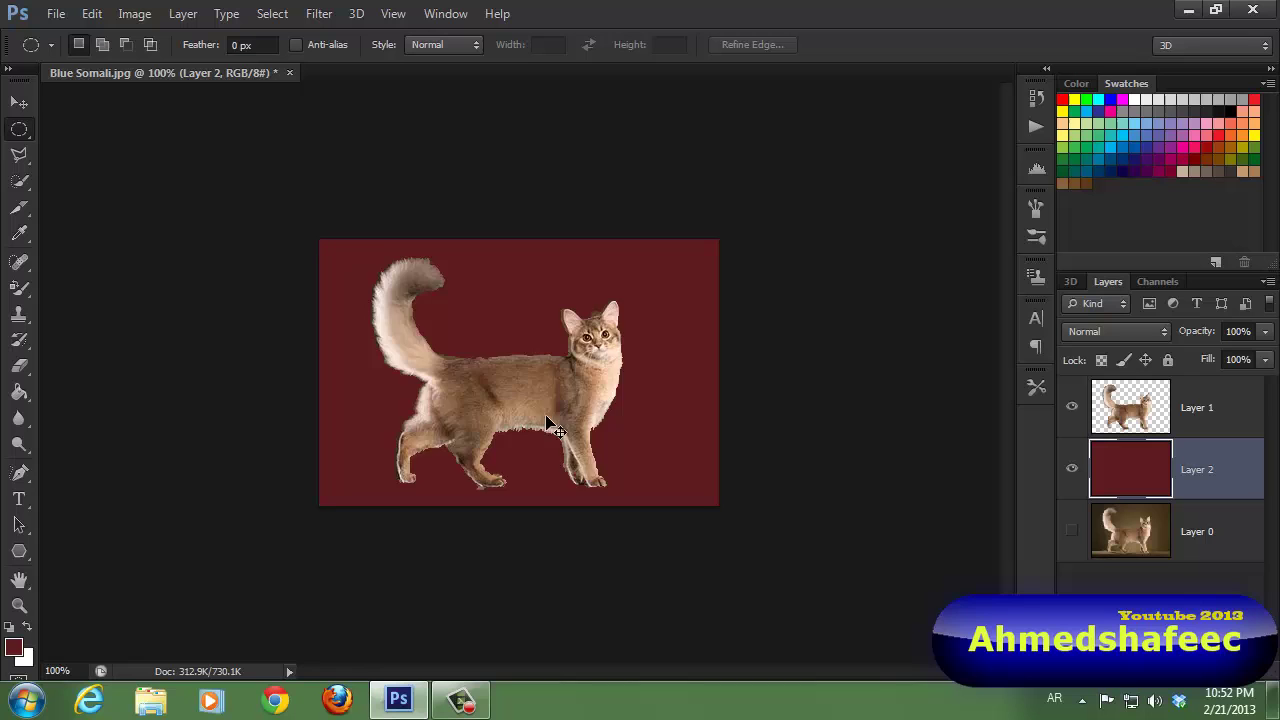
Step: Zoom in on the cat and pick the Polygonal Lasso Tool
{"action": "key", "text": "ctrl+plus"}
{"action": "key", "text": "ctrl+plus"}
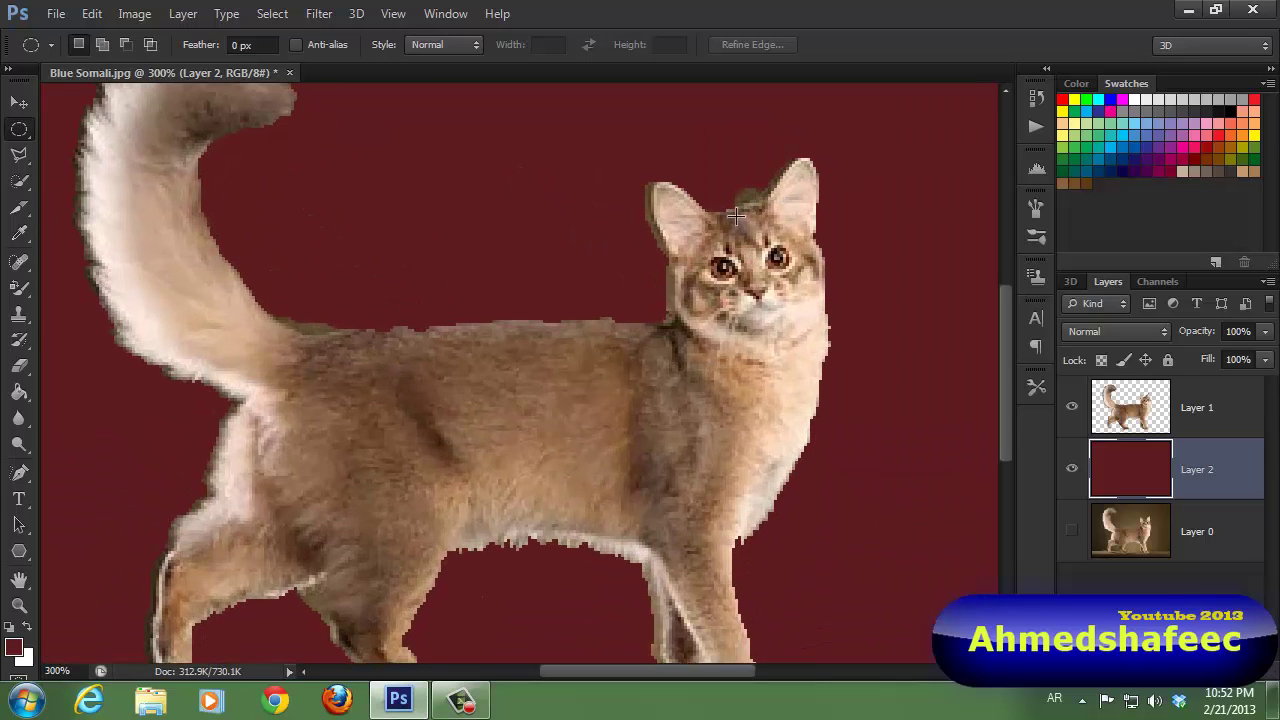
{"action": "right_click", "coordinate": [20, 130]}
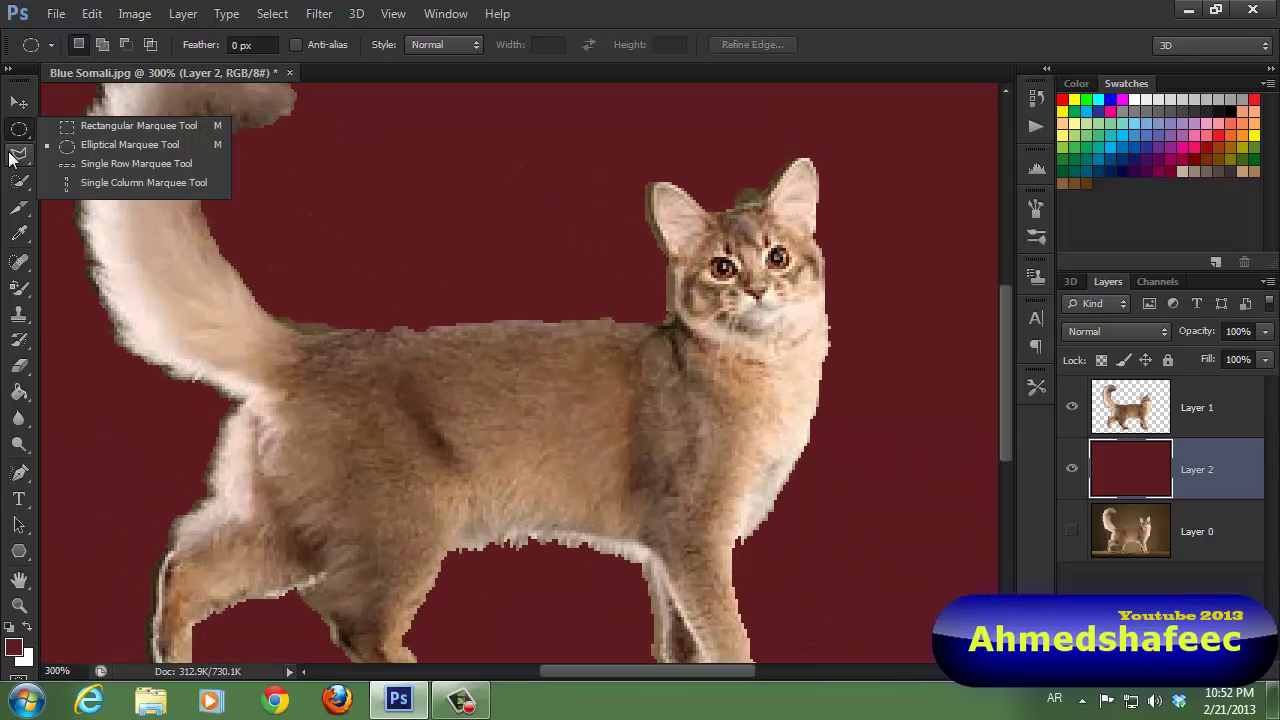
{"action": "left_click", "coordinate": [12, 157]}
{"action": "right_click", "coordinate": [19, 155]}
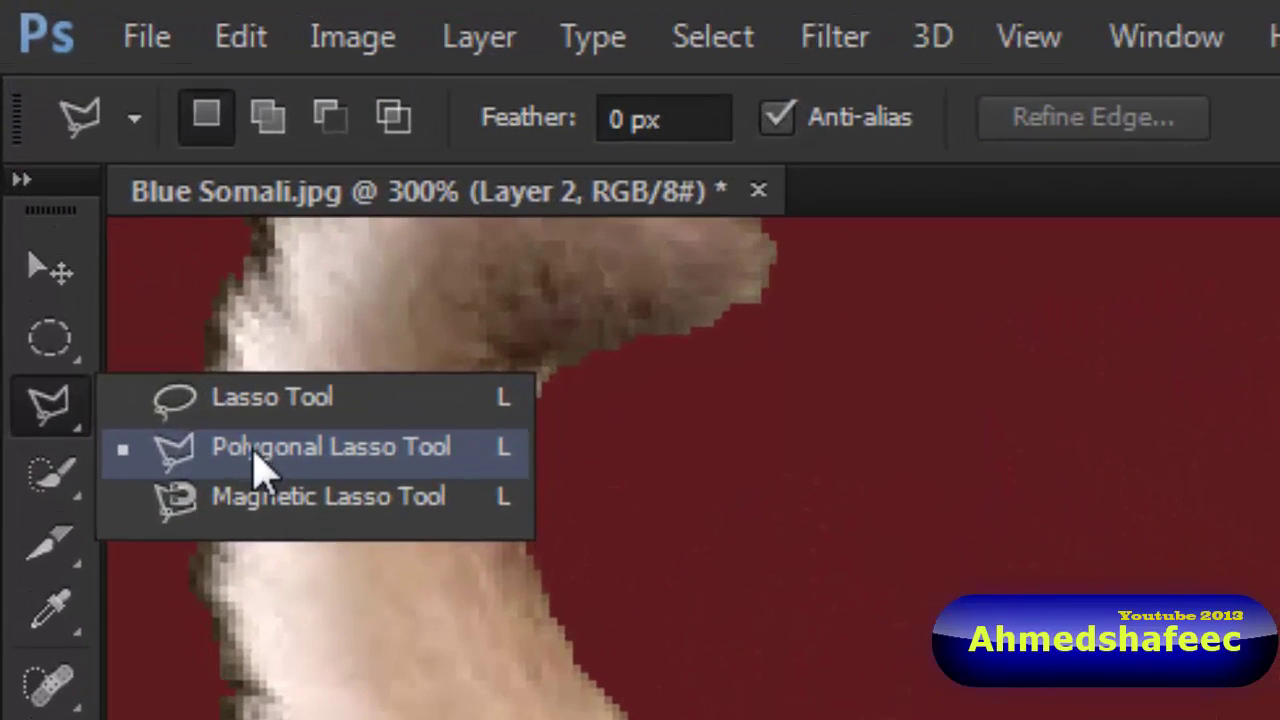
{"action": "left_click", "coordinate": [258, 465]}
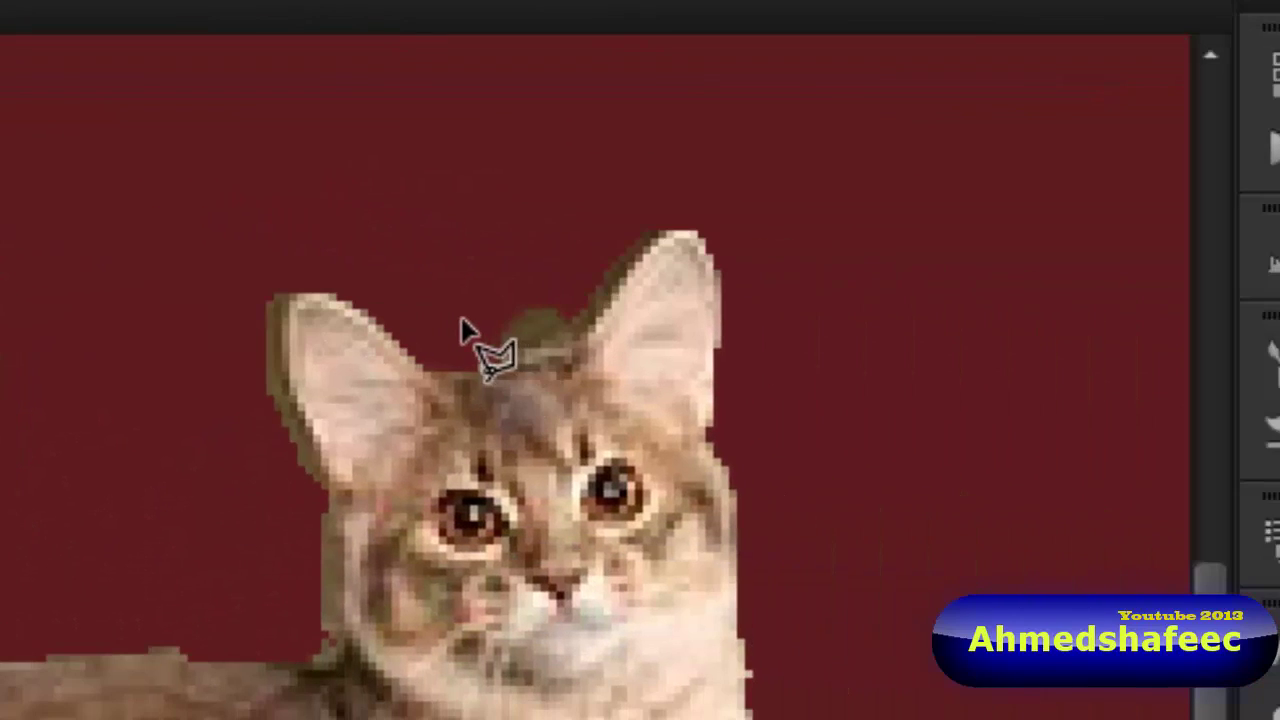
Step: Outline the brown patch between the ears, delete it from Layer 1, and zoom out
{"action": "left_click", "coordinate": [462, 321]}
{"action": "left_click", "coordinate": [503, 358]}
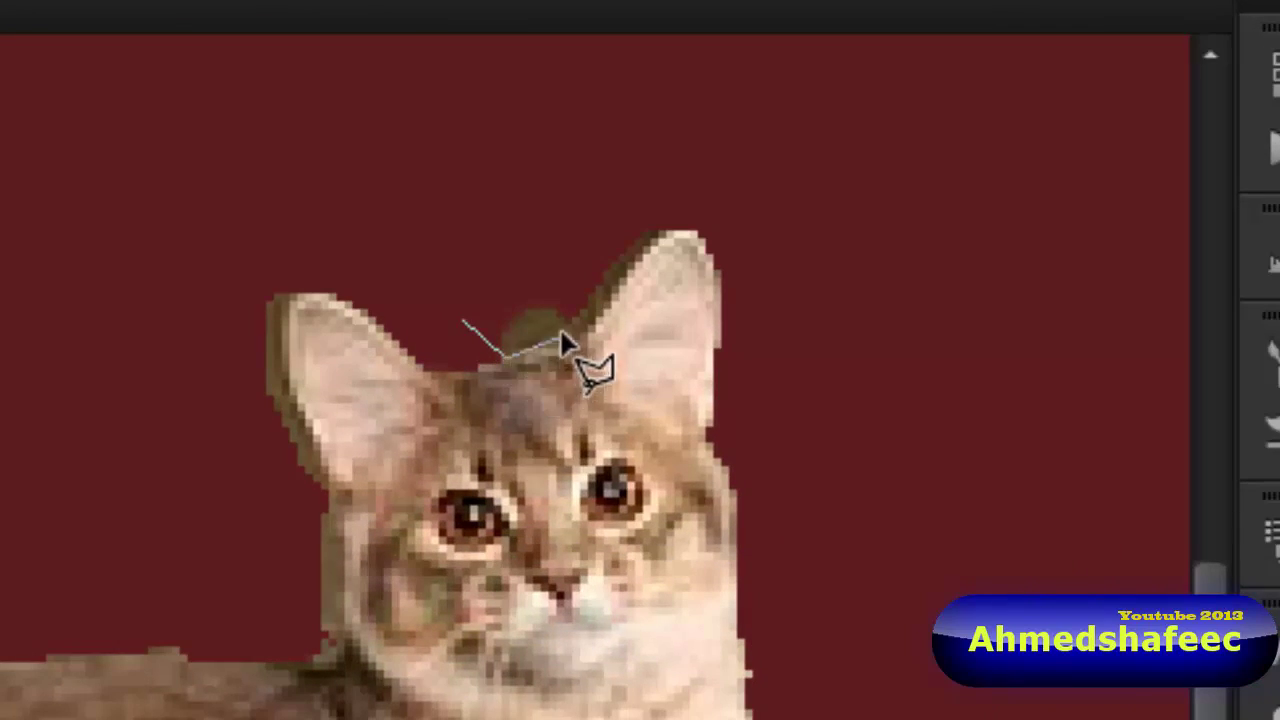
{"action": "left_click", "coordinate": [580, 285]}
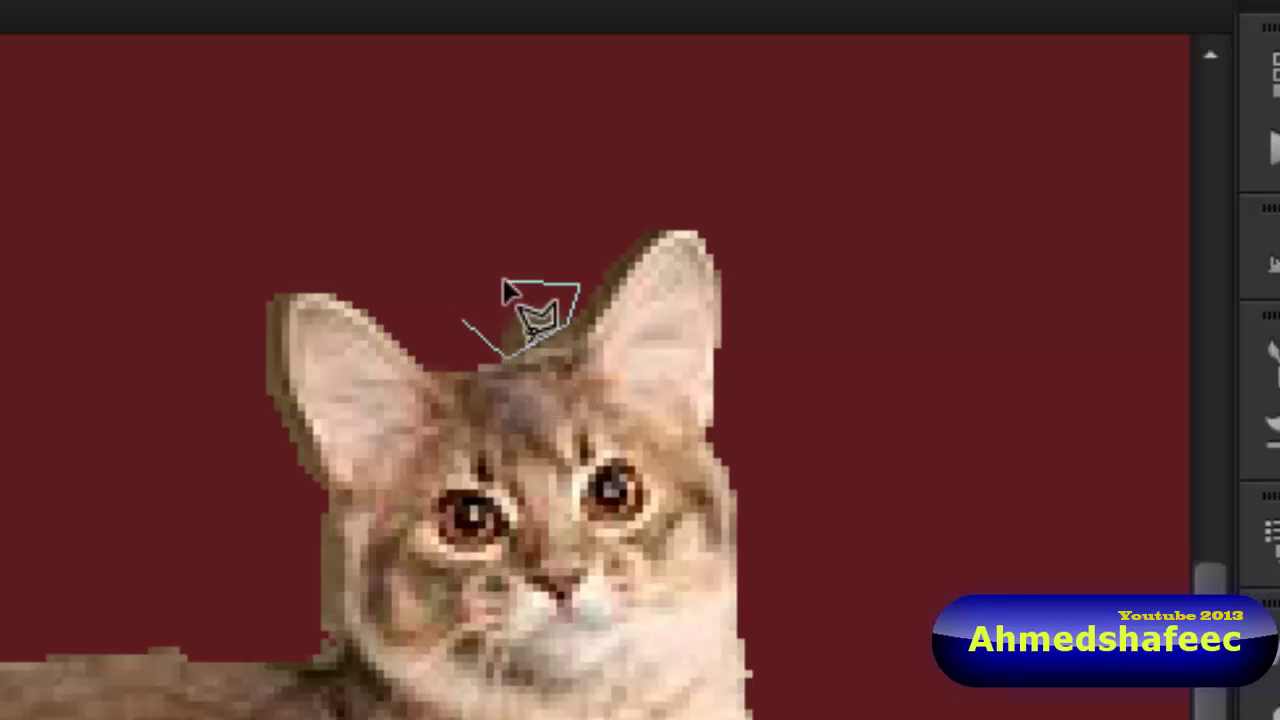
{"action": "left_click", "coordinate": [462, 330]}
{"action": "key", "text": "Delete"}
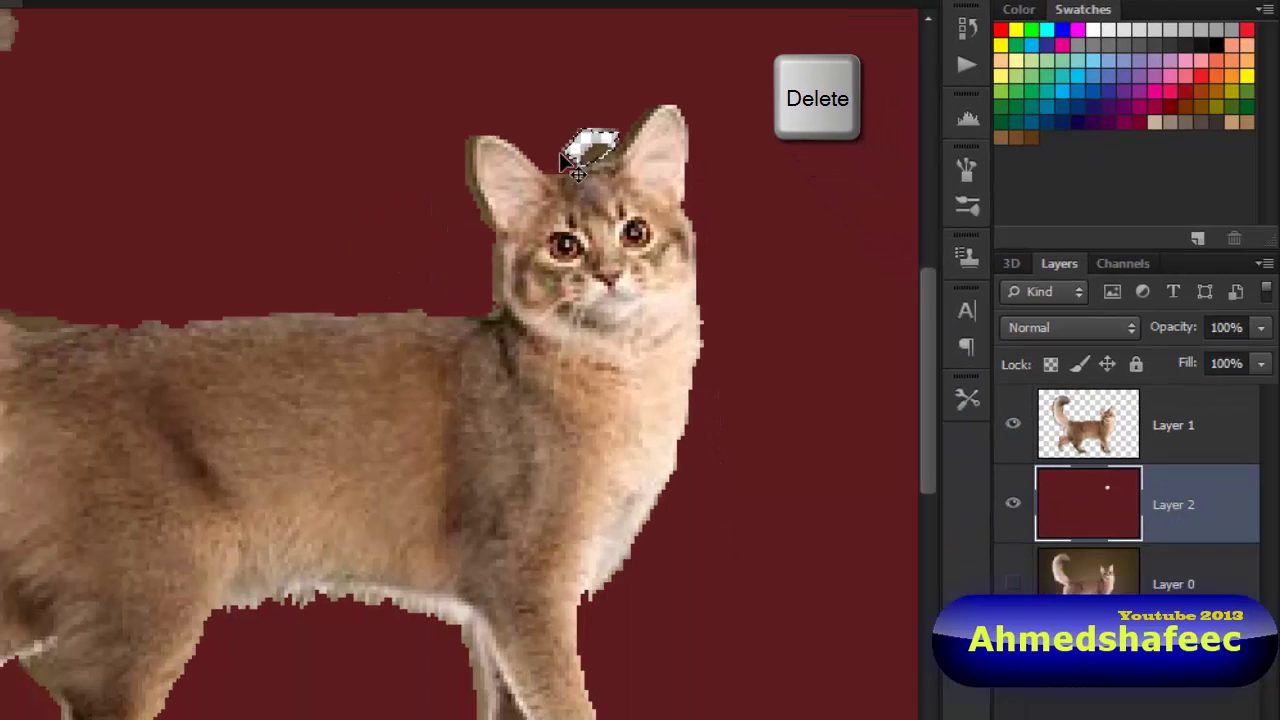
{"action": "left_click", "coordinate": [1184, 415]}
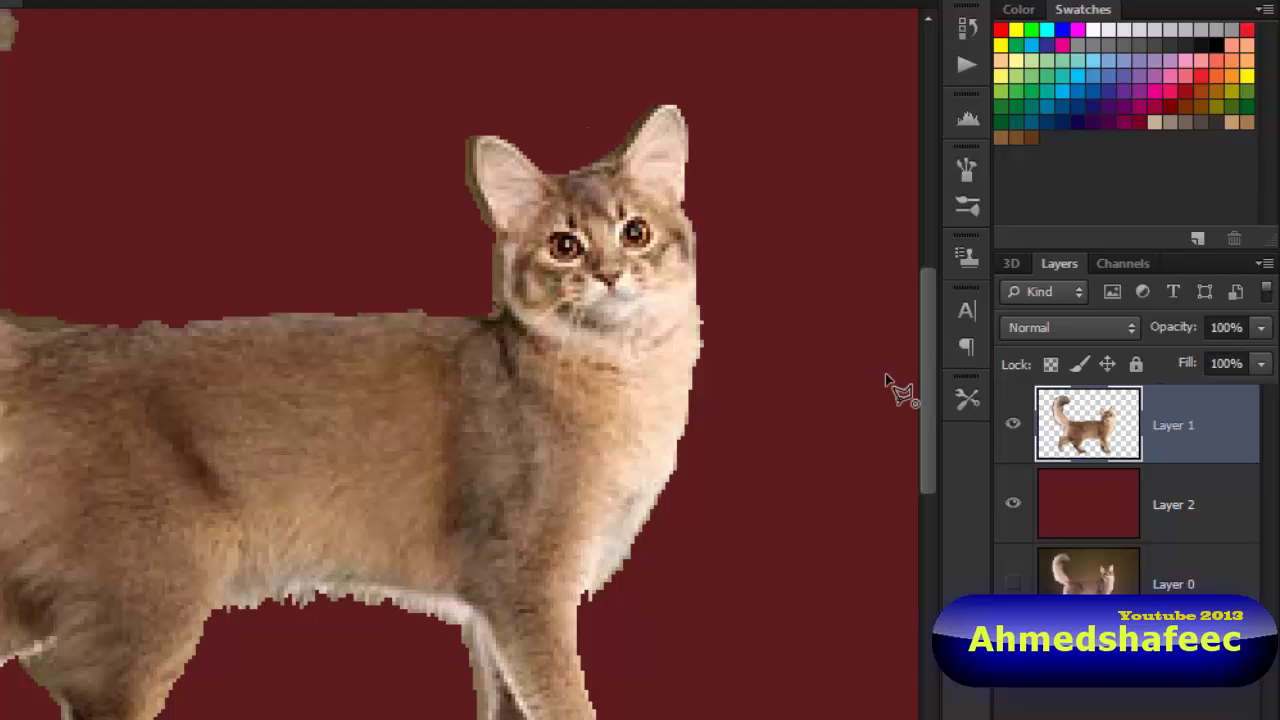
{"action": "scroll", "coordinate": [885, 373], "scroll_direction": "down", "scroll_amount": 2}
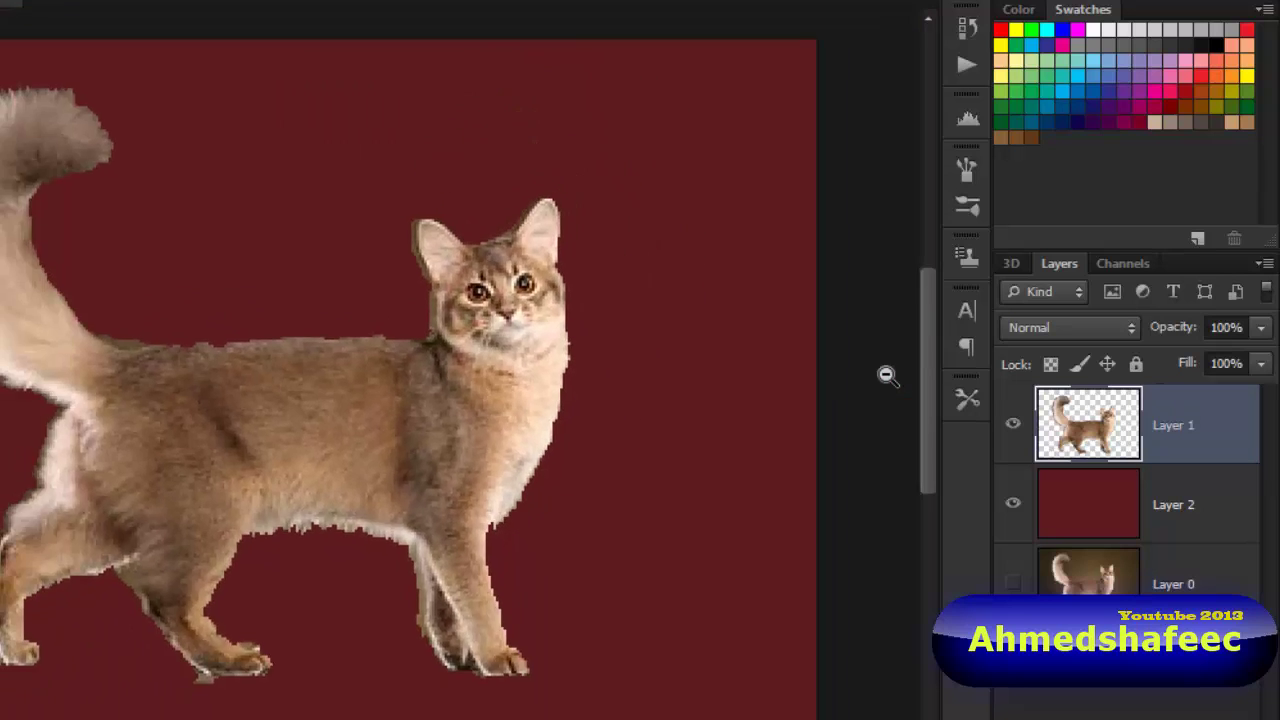
{"action": "left_click", "coordinate": [885, 373], "text": "alt"}
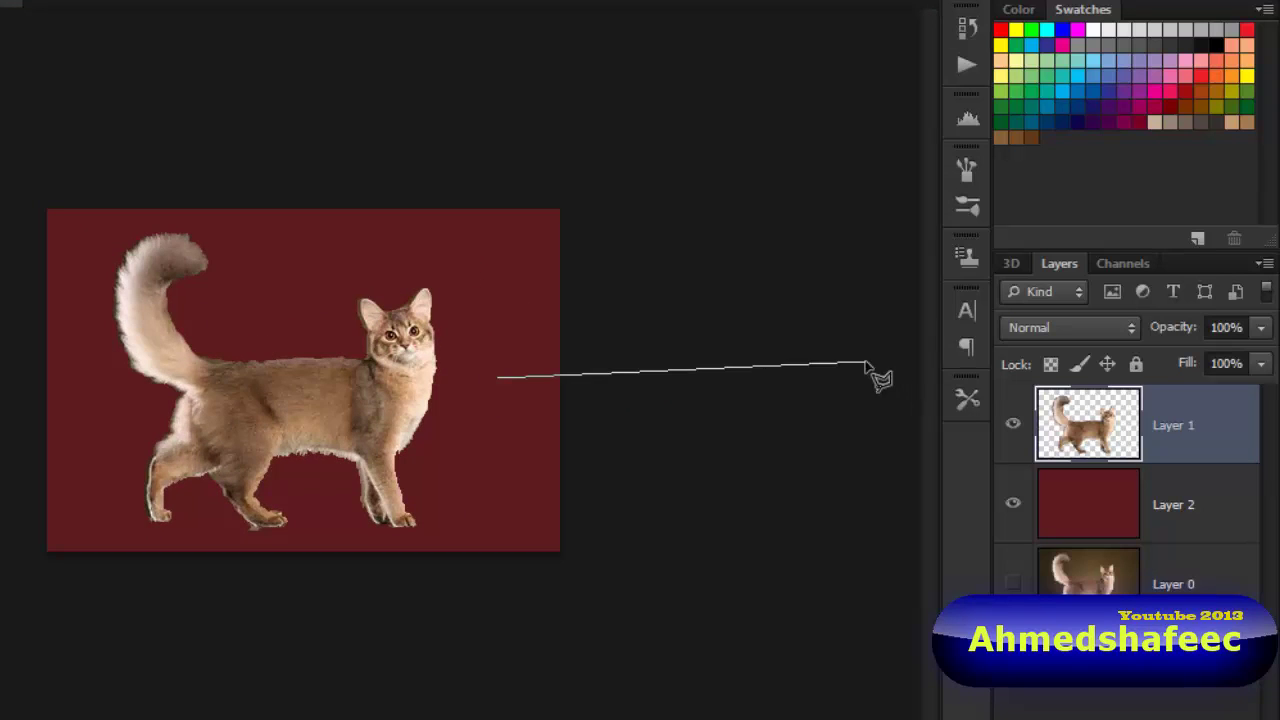
Step: Cancel the lasso, nudge the cat with the Move tool, then delete Layer 1 and Layer 2
{"action": "key", "text": "Escape"}
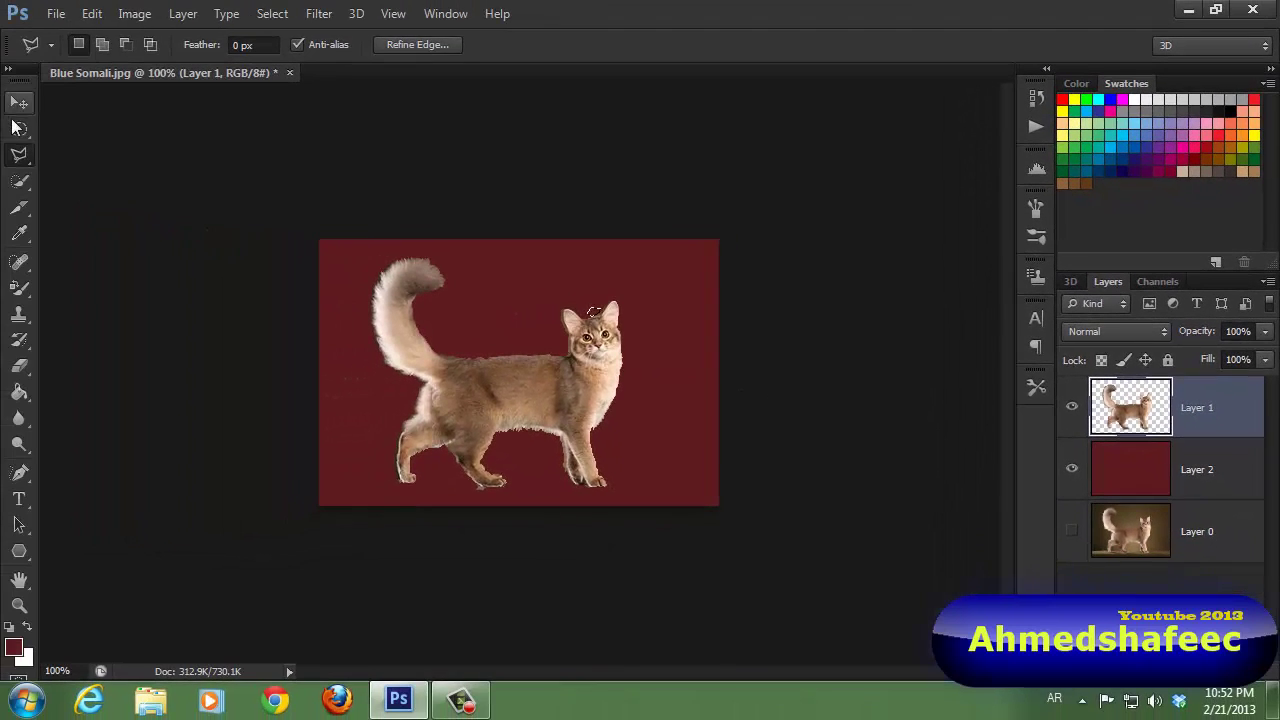
{"action": "left_click", "coordinate": [18, 130]}
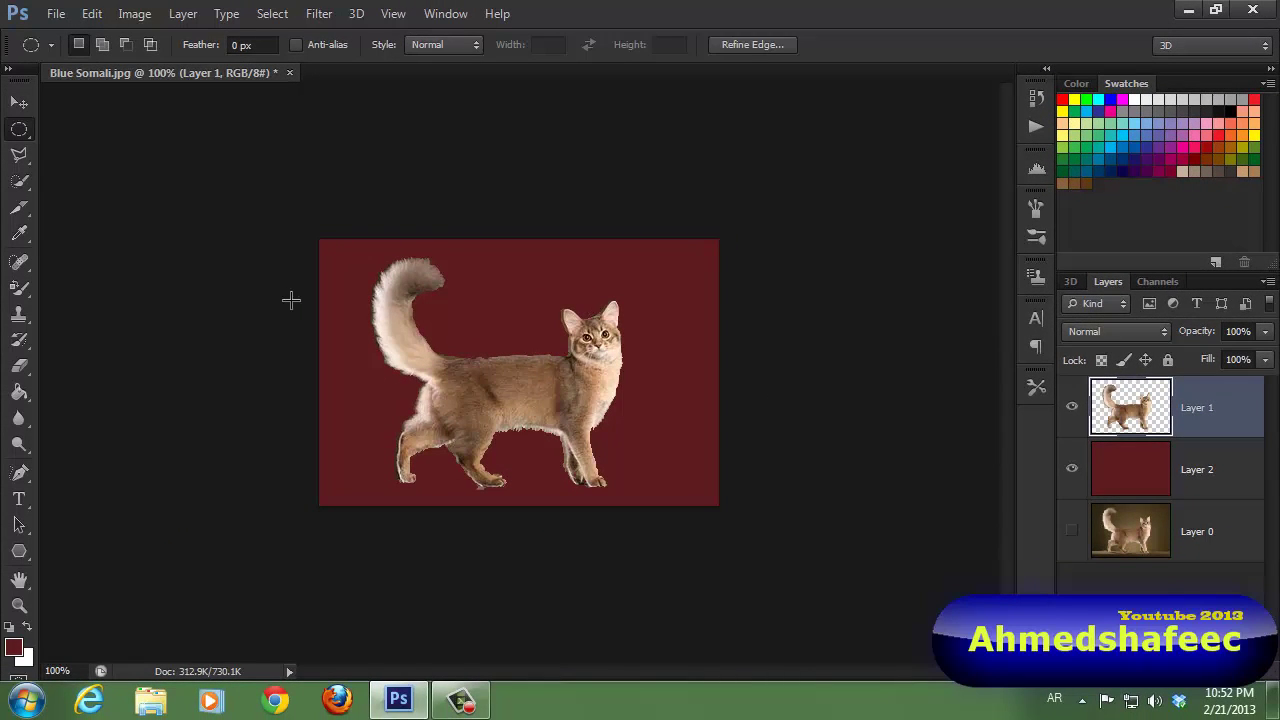
{"action": "key", "text": "e"}
{"action": "left_click", "coordinate": [19, 102]}
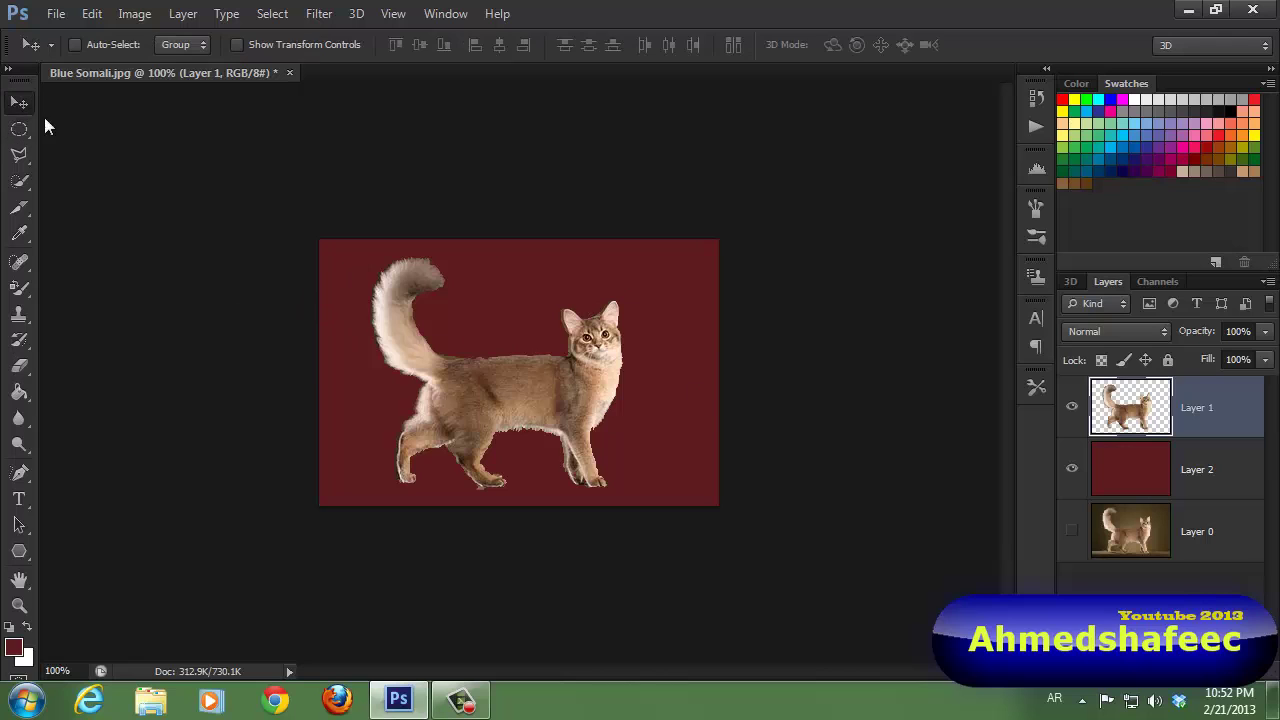
{"action": "left_click_drag", "start_coordinate": [500, 401], "coordinate": [504, 385]}
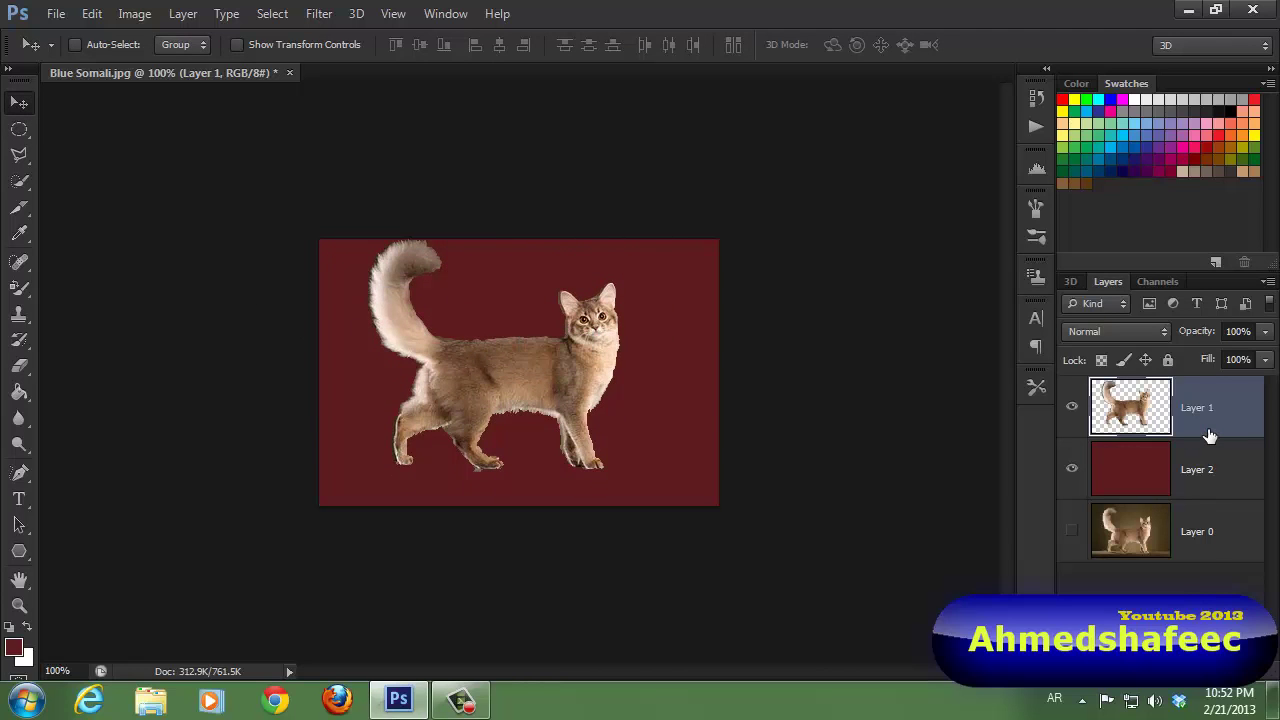
{"action": "key", "text": "Delete"}
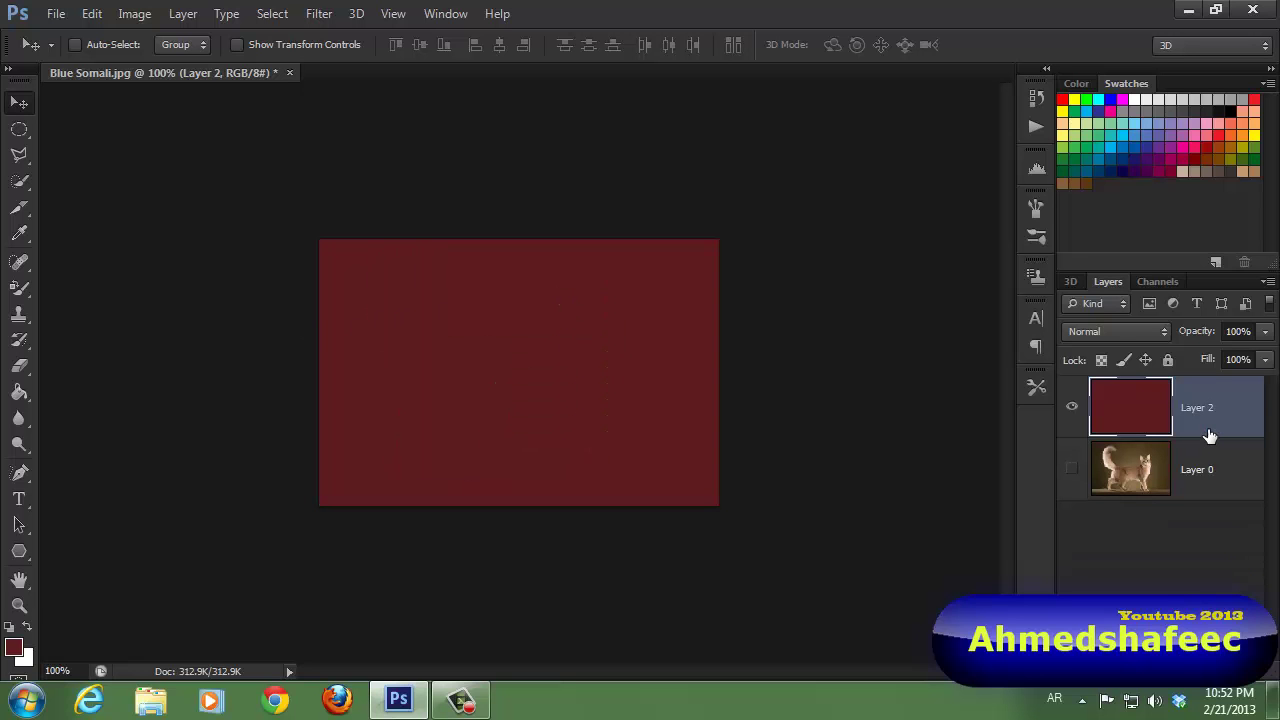
{"action": "key", "text": "Delete"}
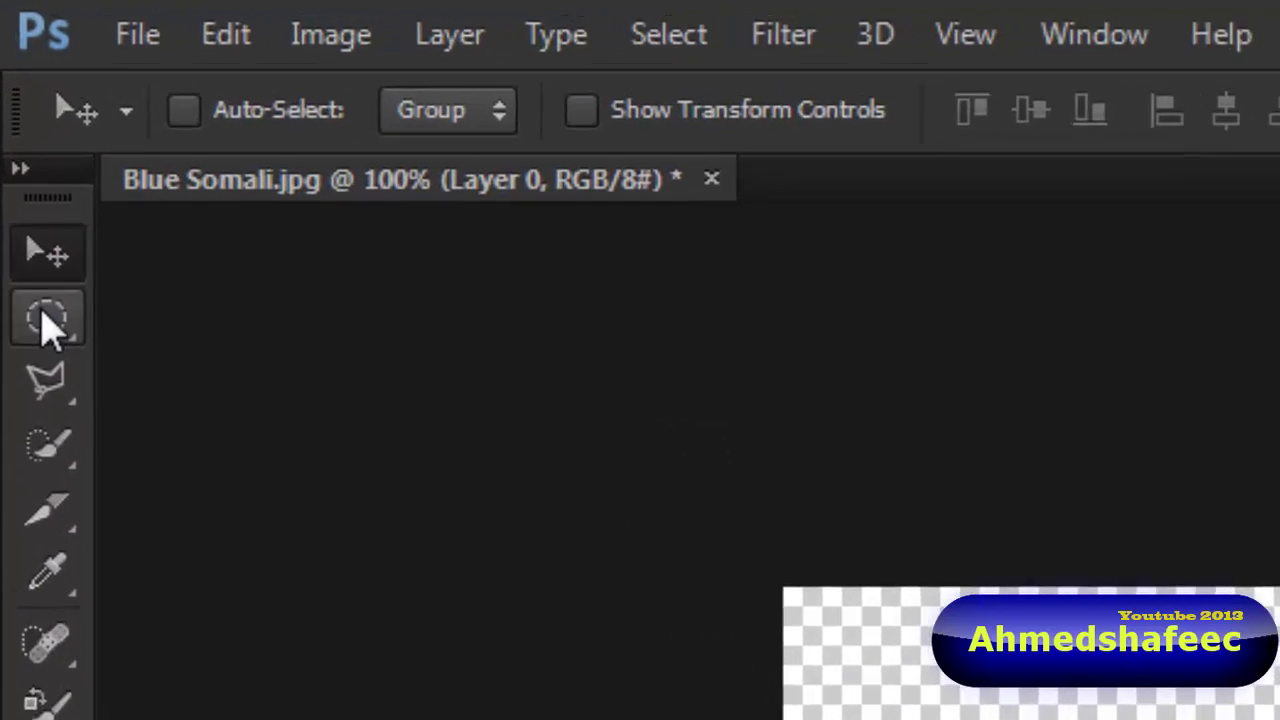
Step: Pick the Polygonal Lasso Tool and zoom the view to 300%
{"action": "left_click", "coordinate": [27, 183]}
{"action": "left_click", "coordinate": [27, 219]}
{"action": "left_click", "coordinate": [300, 540]}
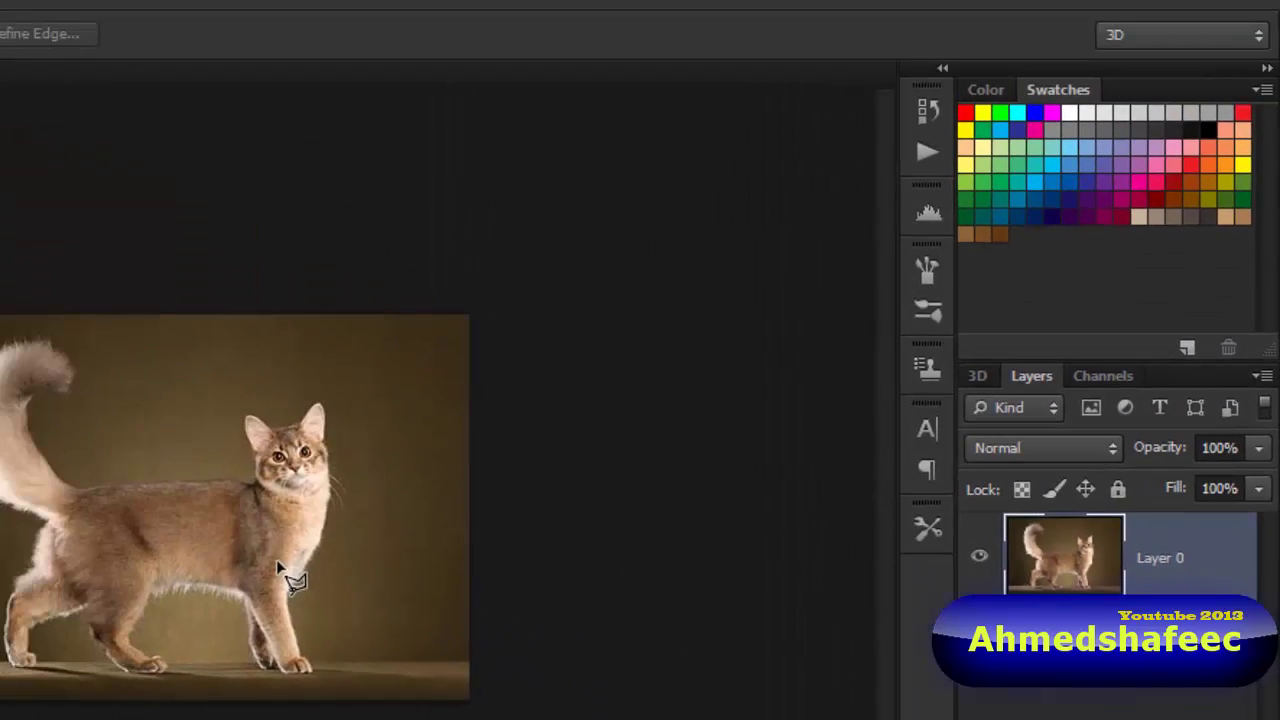
{"action": "key", "text": "ctrl+plus"}
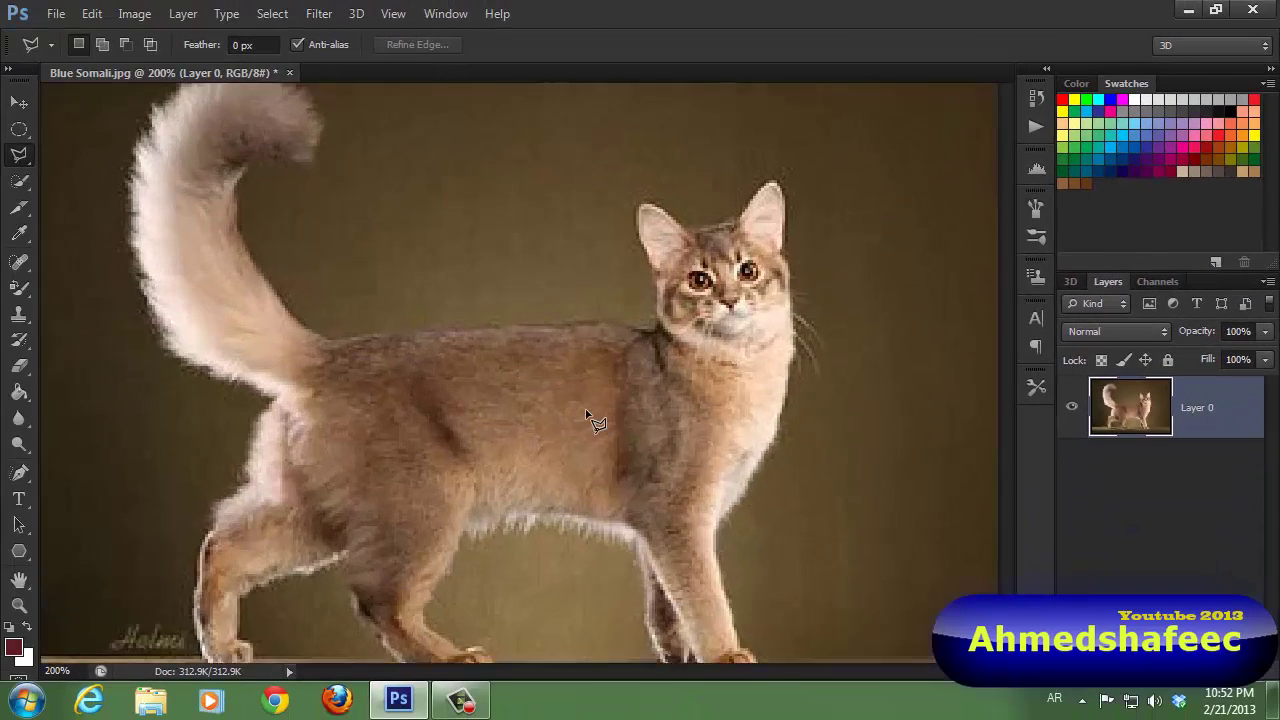
{"action": "key", "text": "ctrl+plus"}
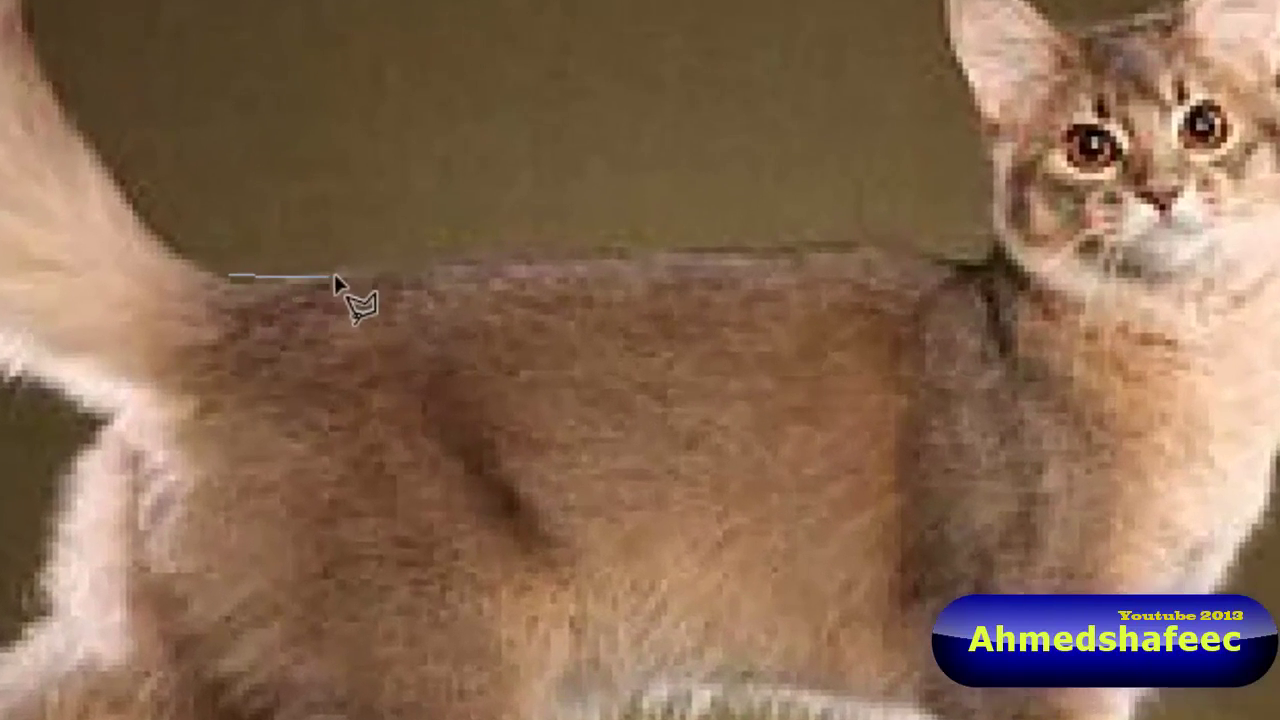
Step: Trace the outline along the cat's back, head, chest and front leg
{"action": "left_click", "coordinate": [338, 331]}
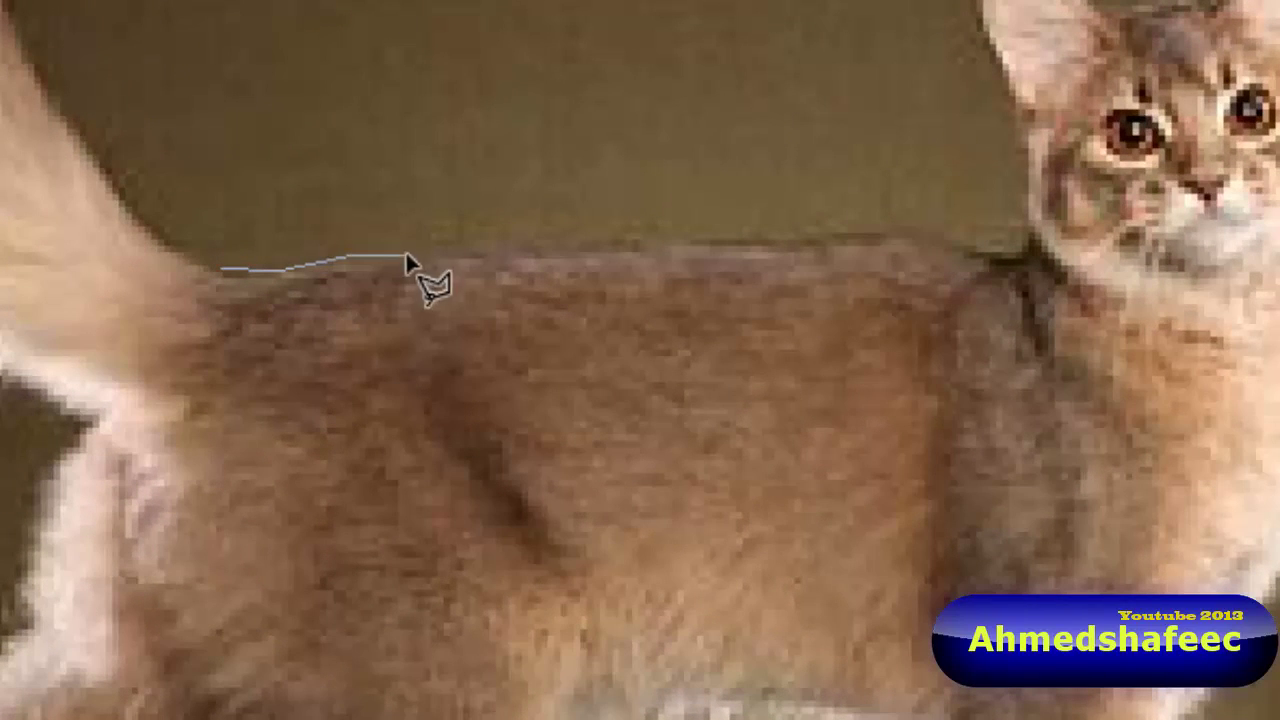
{"action": "left_click_drag", "start_coordinate": [423, 248], "coordinate": [559, 240]}
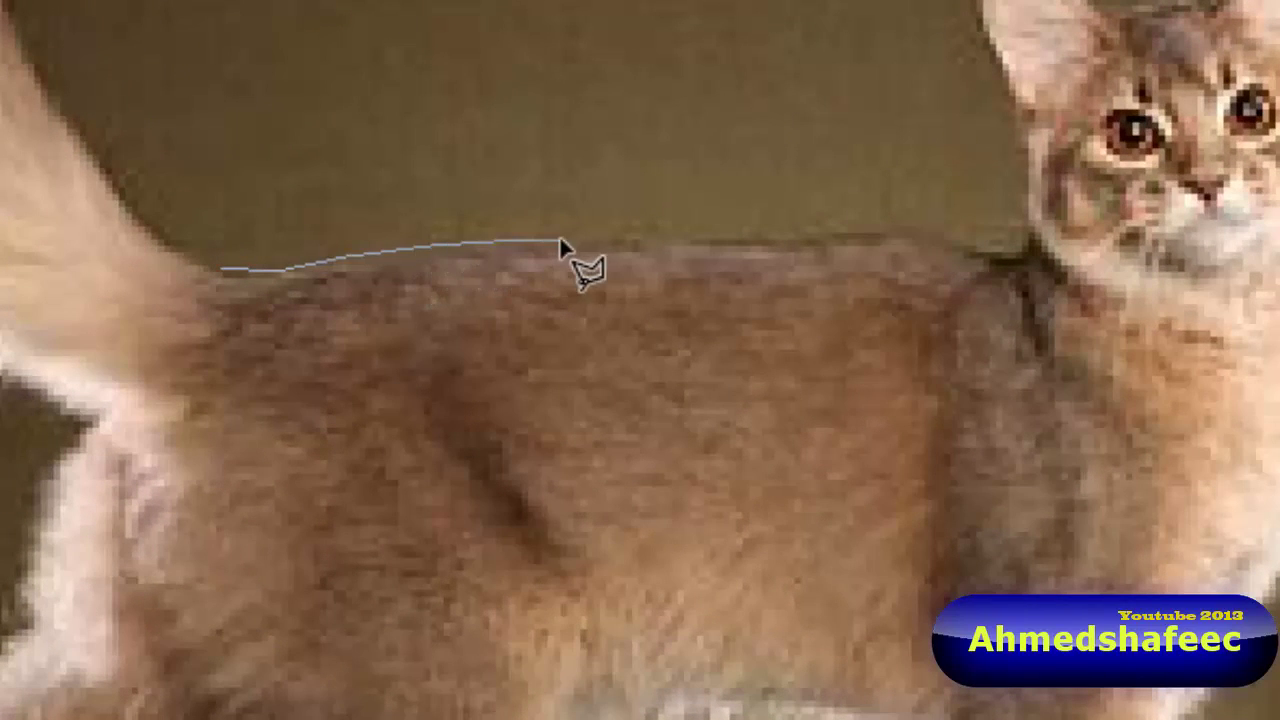
{"action": "mouse_move", "coordinate": [640, 238]}
{"action": "left_mouse_down"}
{"action": "mouse_move", "coordinate": [902, 228]}
{"action": "mouse_move", "coordinate": [1008, 260]}
{"action": "mouse_move", "coordinate": [806, 306]}
{"action": "mouse_move", "coordinate": [757, 214]}
{"action": "mouse_move", "coordinate": [751, 143]}
{"action": "mouse_move", "coordinate": [757, 129]}
{"action": "mouse_move", "coordinate": [789, 132]}
{"action": "mouse_move", "coordinate": [836, 172]}
{"action": "mouse_move", "coordinate": [905, 172]}
{"action": "mouse_move", "coordinate": [940, 160]}
{"action": "mouse_move", "coordinate": [986, 92]}
{"action": "mouse_move", "coordinate": [1011, 95]}
{"action": "mouse_move", "coordinate": [1037, 266]}
{"action": "mouse_move", "coordinate": [1036, 445]}
{"action": "mouse_move", "coordinate": [1041, 434]}
{"action": "mouse_move", "coordinate": [1006, 557]}
{"action": "left_mouse_up"}
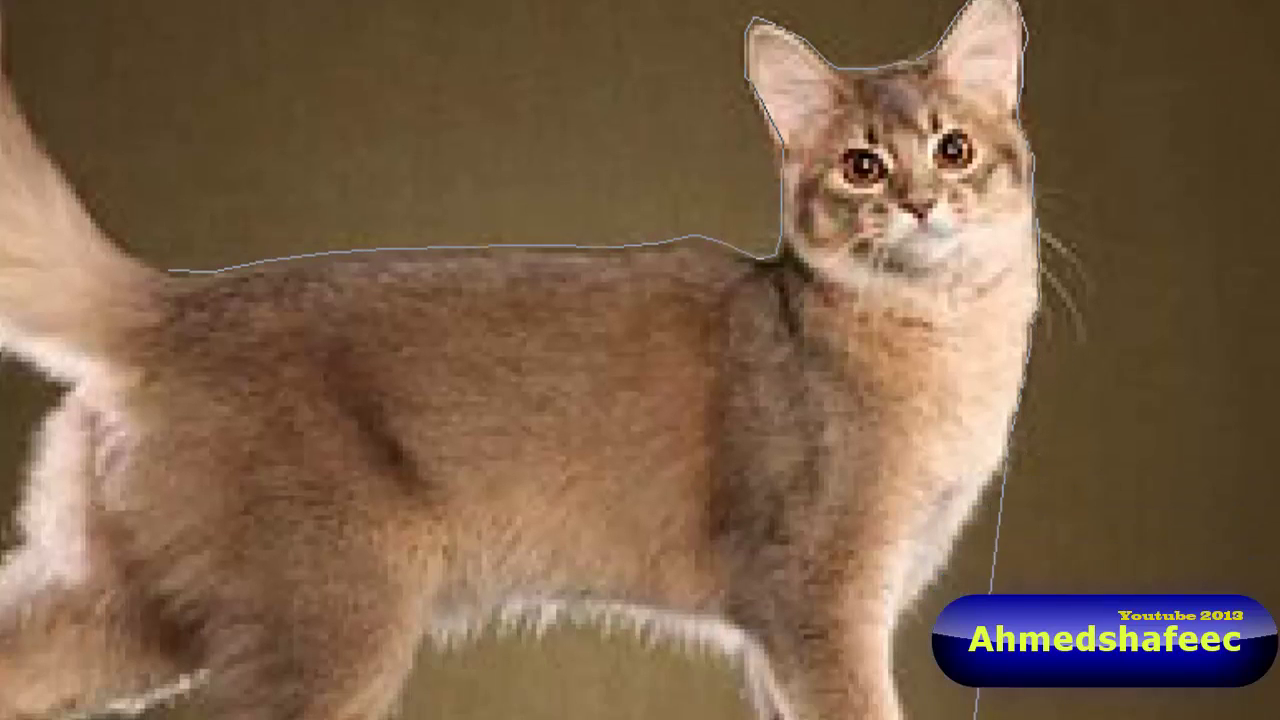
{"action": "mouse_move", "coordinate": [1008, 710]}
{"action": "left_mouse_down"}
{"action": "mouse_move", "coordinate": [986, 434]}
{"action": "mouse_move", "coordinate": [1006, 457]}
{"action": "mouse_move", "coordinate": [990, 460]}
{"action": "mouse_move", "coordinate": [914, 580]}
{"action": "mouse_move", "coordinate": [914, 451]}
{"action": "mouse_move", "coordinate": [899, 452]}
{"action": "mouse_move", "coordinate": [927, 561]}
{"action": "left_mouse_up"}
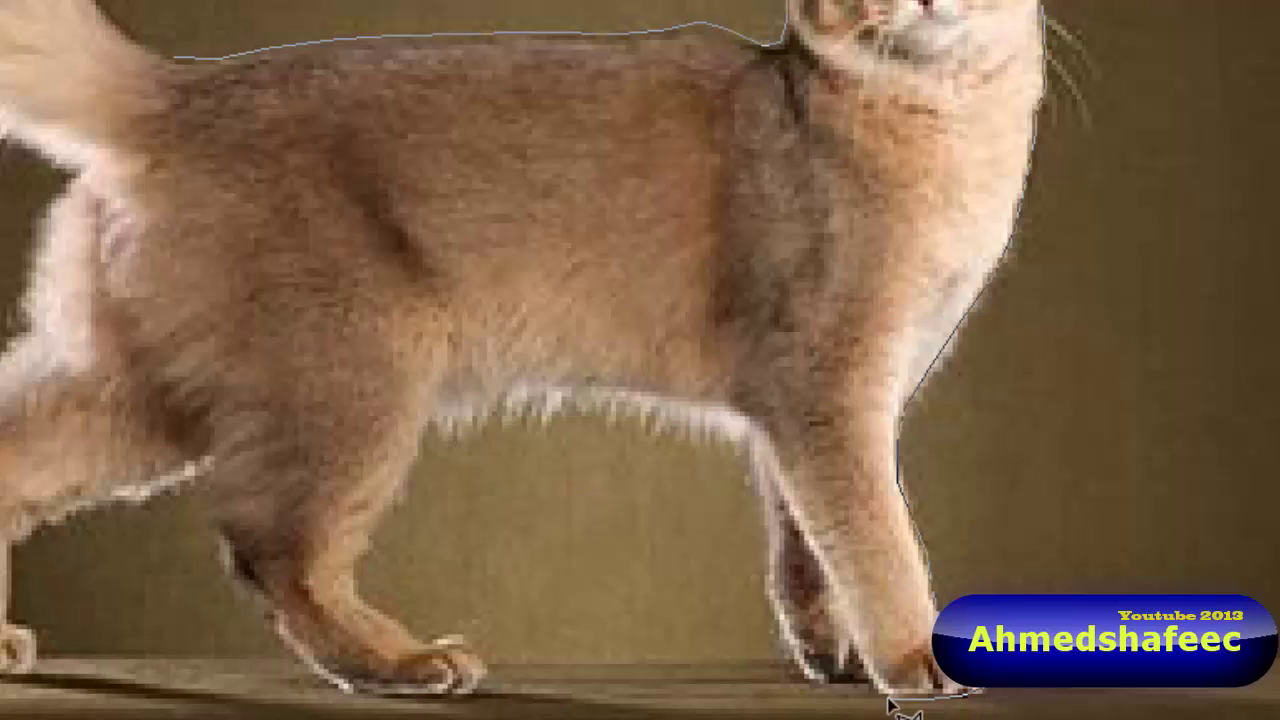
Step: Trace around the paw, back leg and tail, closing the outline at its start point
{"action": "mouse_move", "coordinate": [868, 680]}
{"action": "left_mouse_down"}
{"action": "mouse_move", "coordinate": [822, 684]}
{"action": "mouse_move", "coordinate": [783, 645]}
{"action": "mouse_move", "coordinate": [766, 491]}
{"action": "mouse_move", "coordinate": [745, 440]}
{"action": "mouse_move", "coordinate": [669, 417]}
{"action": "mouse_move", "coordinate": [526, 405]}
{"action": "mouse_move", "coordinate": [437, 420]}
{"action": "mouse_move", "coordinate": [374, 535]}
{"action": "mouse_move", "coordinate": [360, 592]}
{"action": "mouse_move", "coordinate": [405, 636]}
{"action": "mouse_move", "coordinate": [496, 678]}
{"action": "mouse_move", "coordinate": [478, 692]}
{"action": "mouse_move", "coordinate": [598, 700]}
{"action": "mouse_move", "coordinate": [471, 523]}
{"action": "mouse_move", "coordinate": [466, 466]}
{"action": "mouse_move", "coordinate": [403, 497]}
{"action": "mouse_move", "coordinate": [276, 510]}
{"action": "left_mouse_up"}
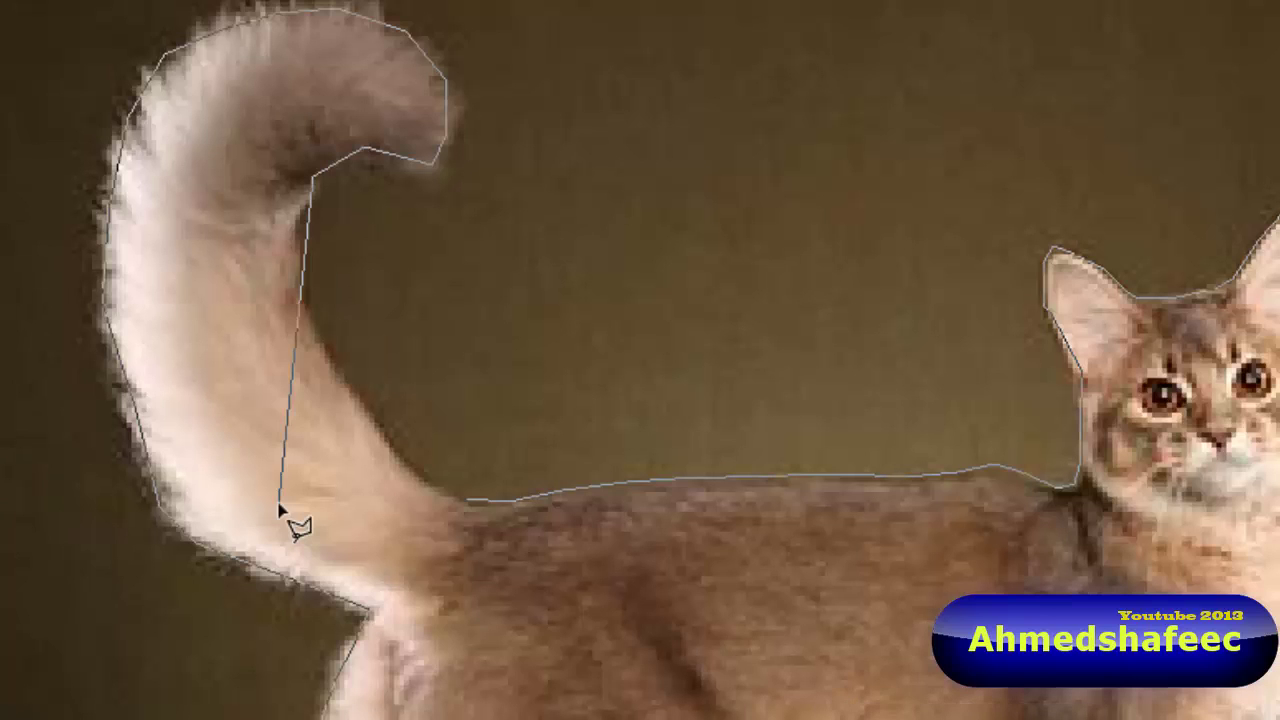
{"action": "mouse_move", "coordinate": [305, 222]}
{"action": "left_mouse_down"}
{"action": "mouse_move", "coordinate": [312, 328]}
{"action": "mouse_move", "coordinate": [373, 422]}
{"action": "left_mouse_up"}
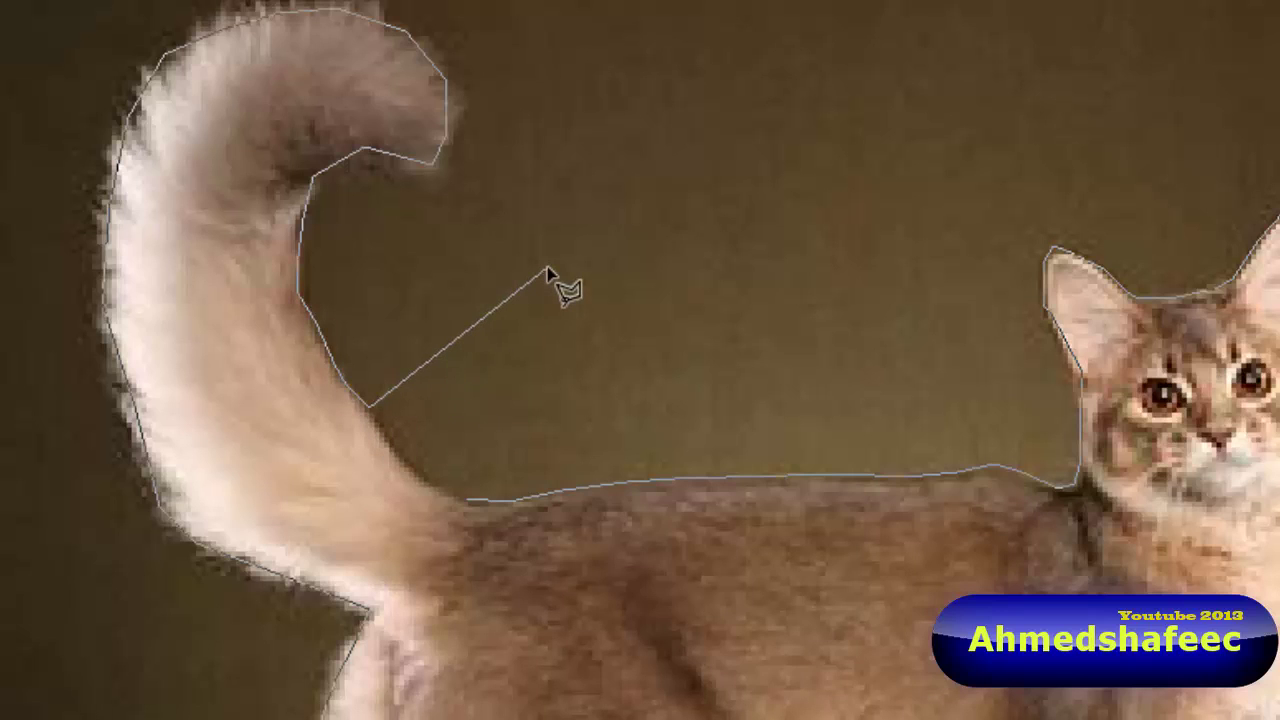
{"action": "mouse_move", "coordinate": [548, 272]}
{"action": "left_mouse_down"}
{"action": "mouse_move", "coordinate": [434, 494]}
{"action": "mouse_move", "coordinate": [463, 500]}
{"action": "left_mouse_up"}
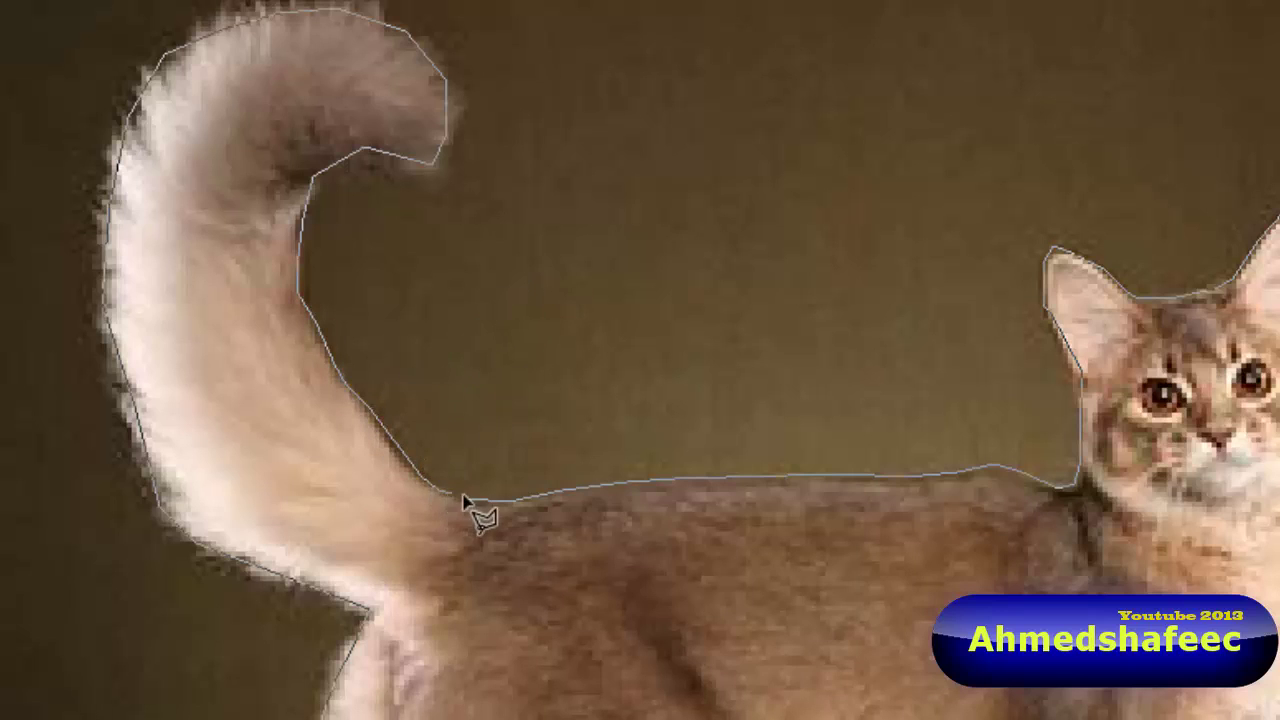
{"action": "left_click", "coordinate": [463, 500]}
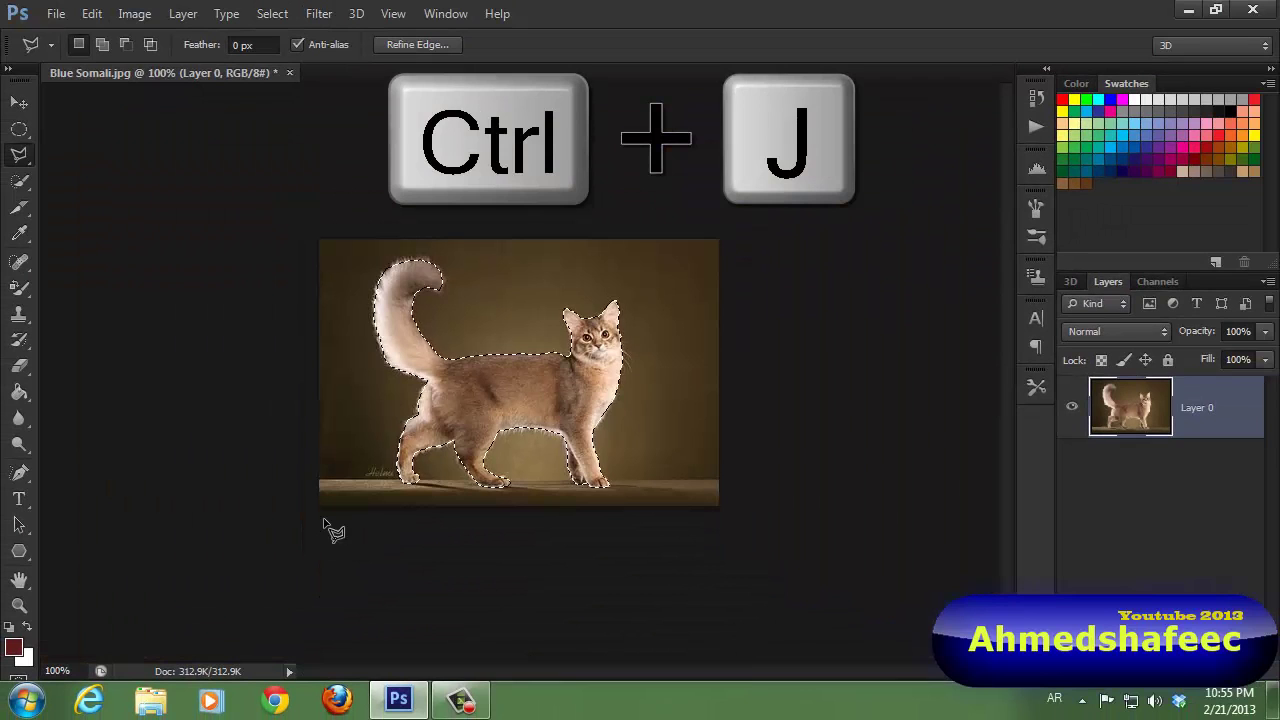
Step: Copy the traced cat onto a new Layer 1, hide Layer 0, and make Layer 0 active
{"action": "key", "text": "ctrl+j"}
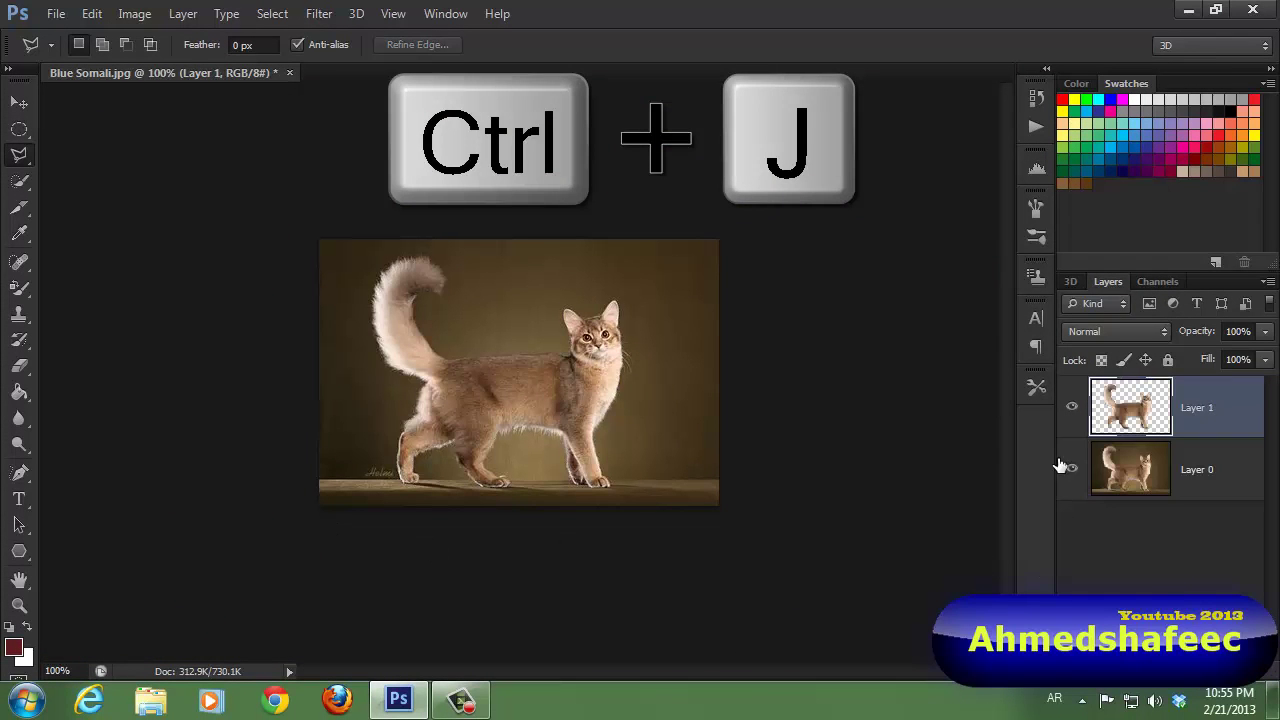
{"action": "left_click", "coordinate": [1072, 470]}
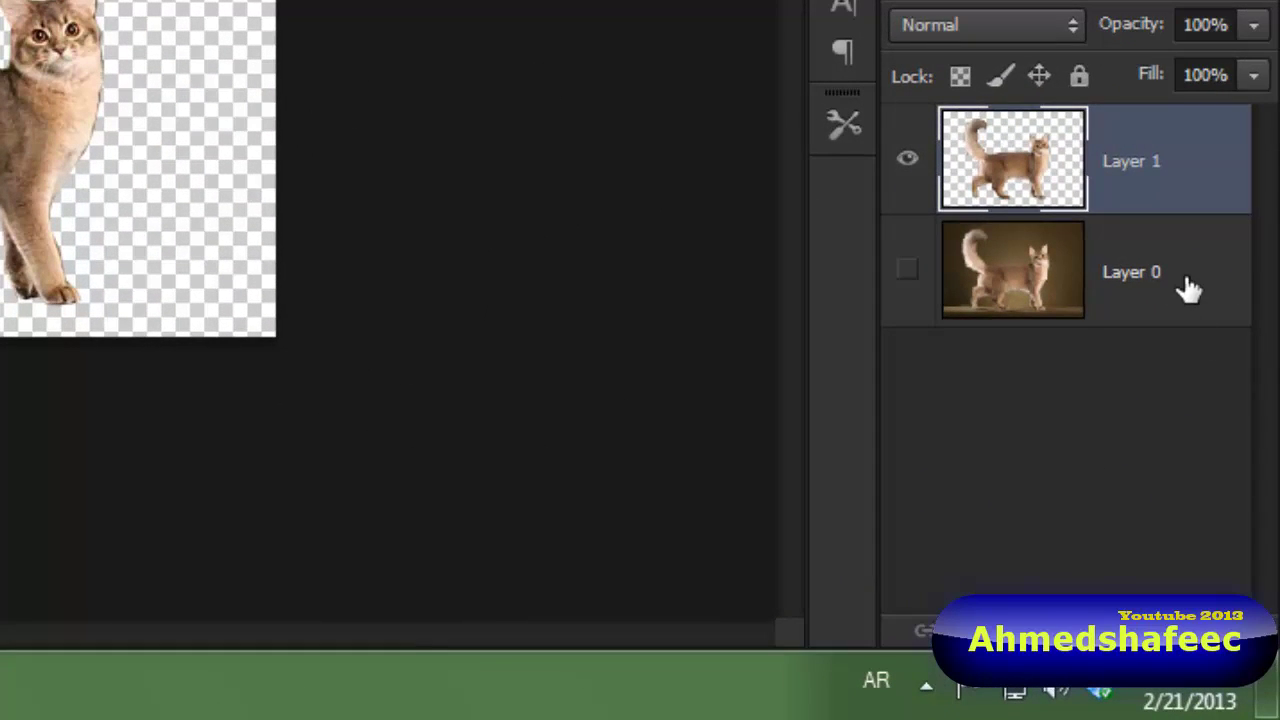
{"action": "left_click", "coordinate": [1155, 315]}
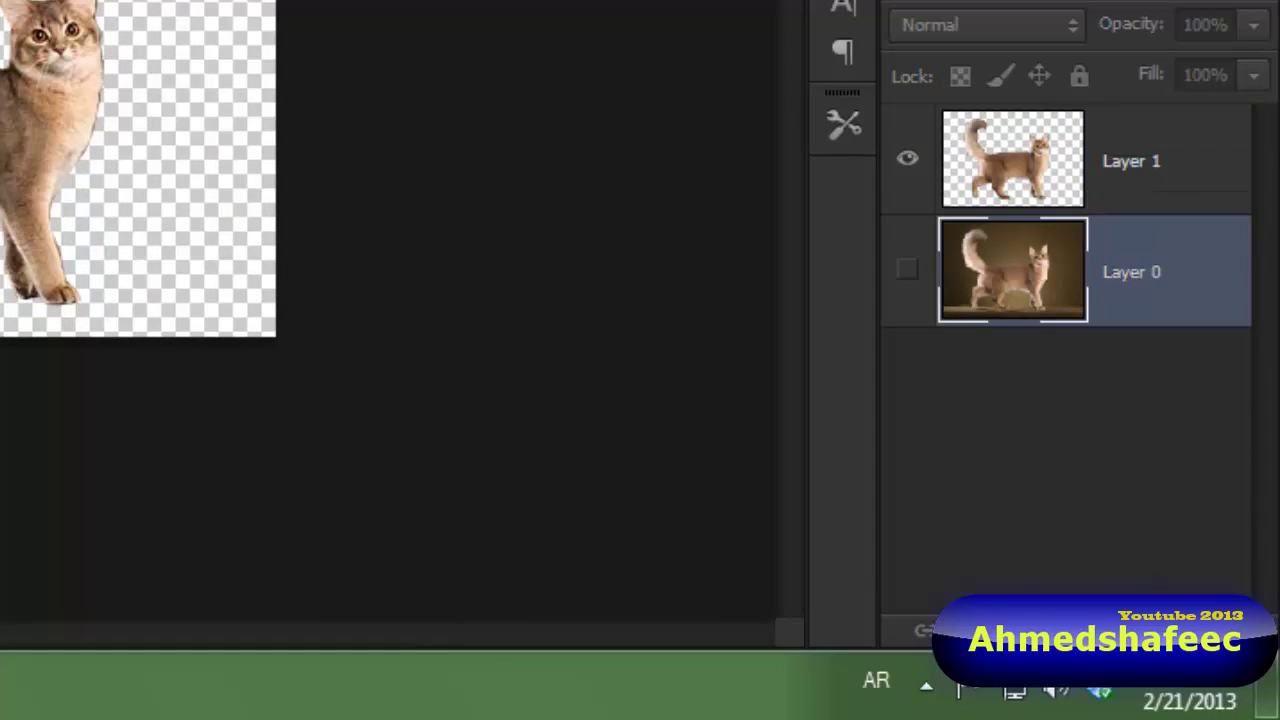
Step: Add an empty Layer 2 beneath Layer 0 and make the brown-background photo visible again
{"action": "left_click", "coordinate": [1124, 147]}
{"action": "key", "text": "ctrl+shift+alt+n"}
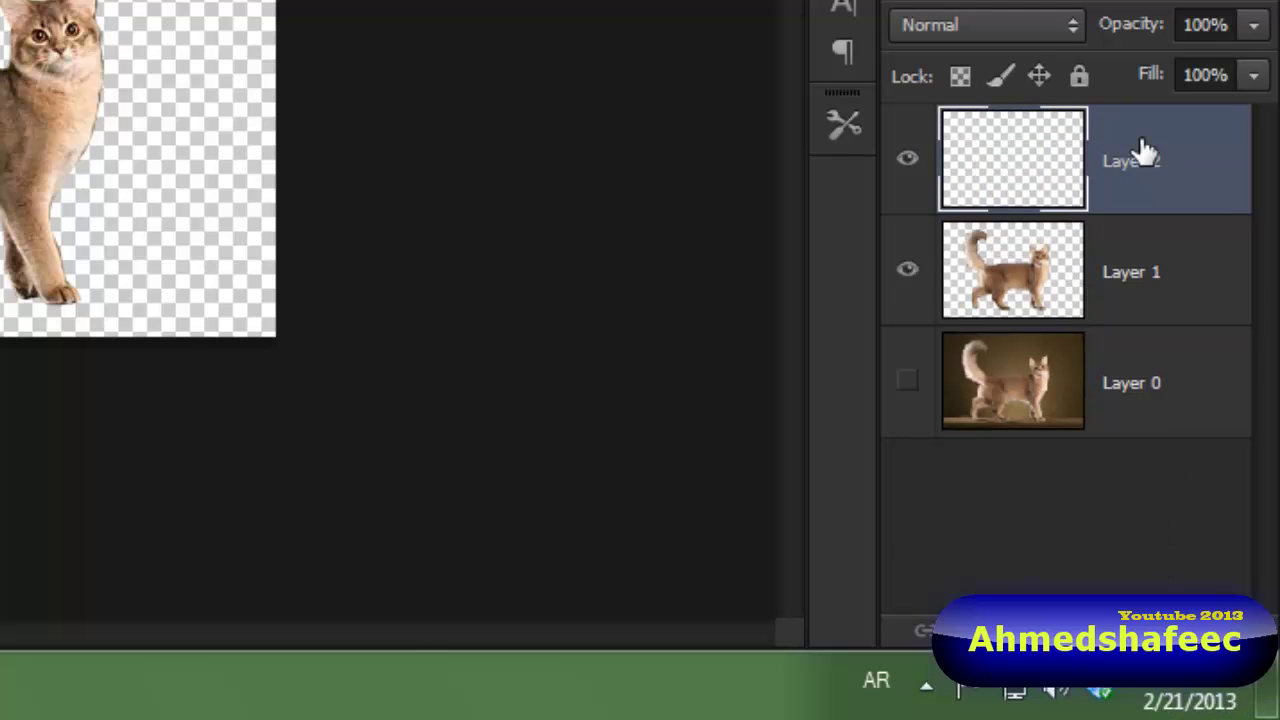
{"action": "left_click_drag", "start_coordinate": [1145, 167], "coordinate": [1143, 285]}
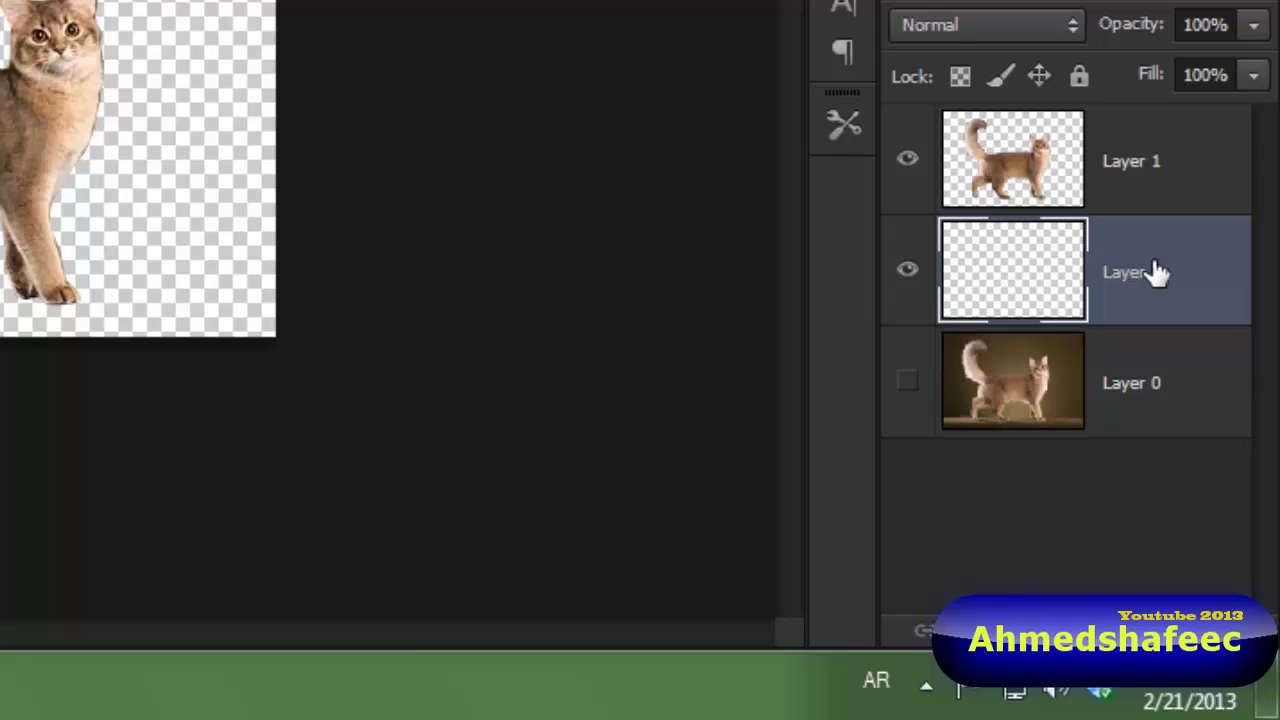
{"action": "key", "text": "Delete"}
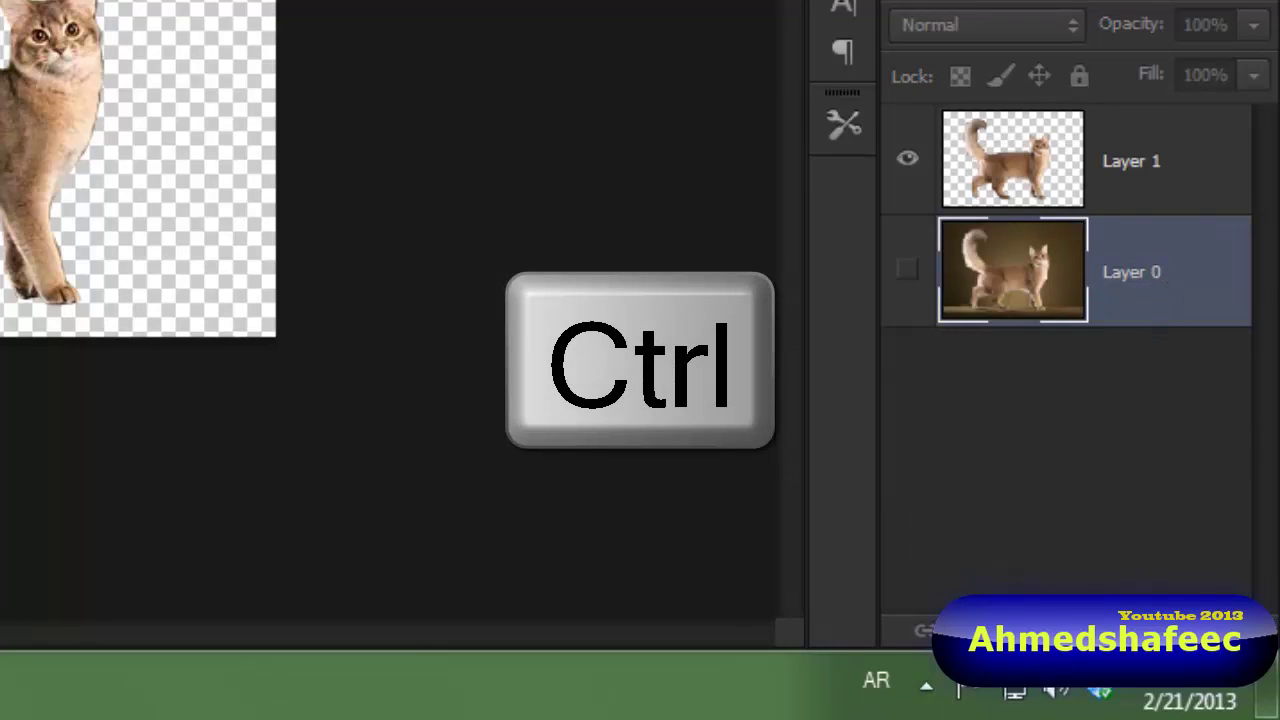
{"action": "left_click", "coordinate": [1205, 630], "text": "ctrl"}
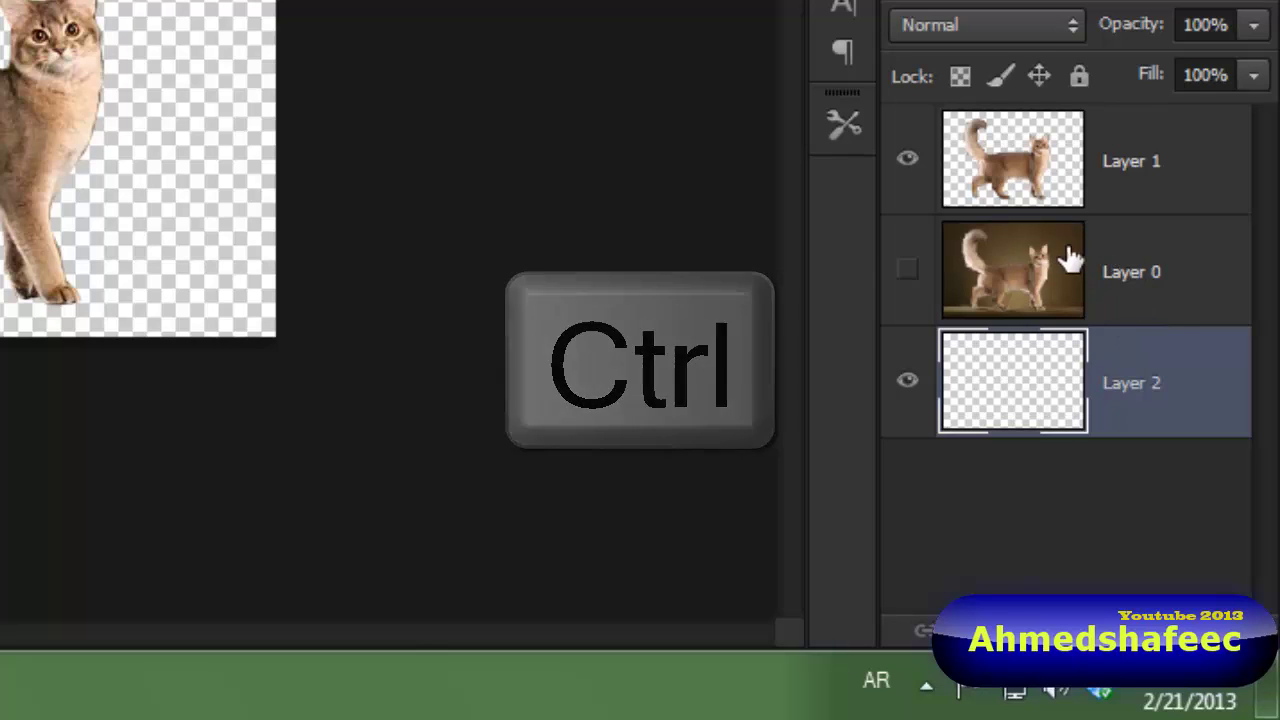
{"action": "left_click", "coordinate": [907, 270]}
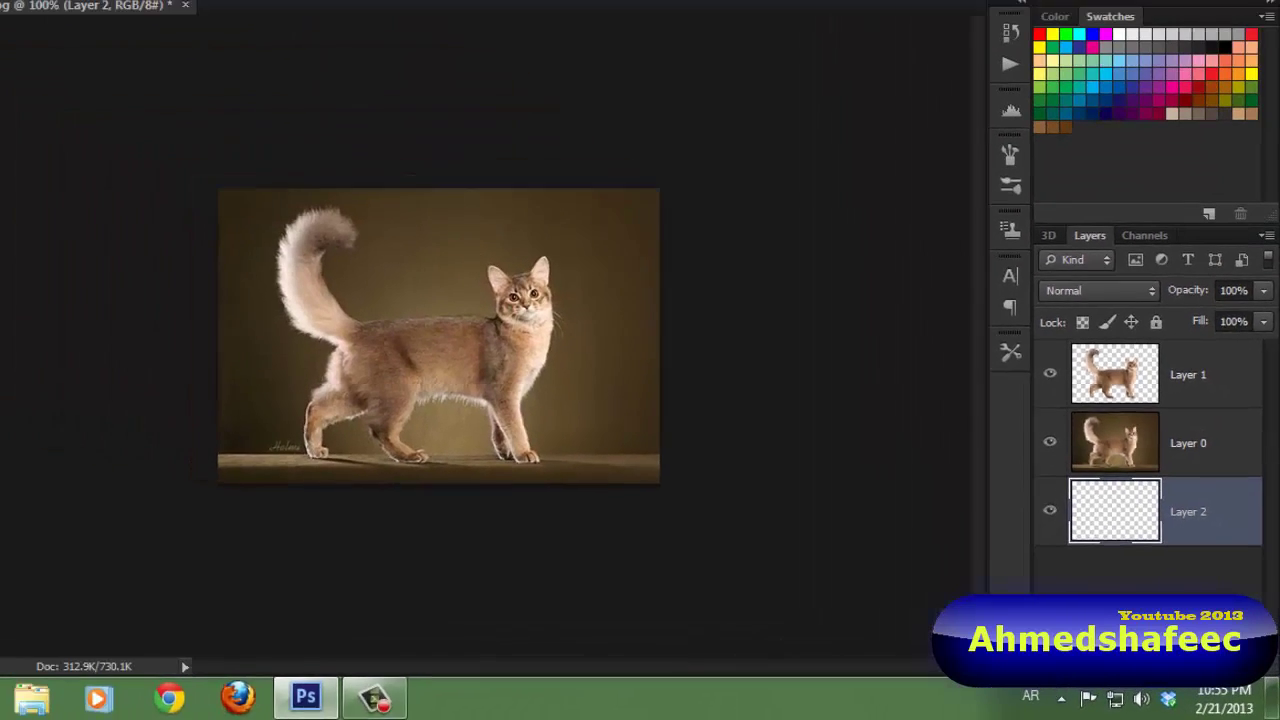
Step: Pick green 395f1b as the foreground colour
{"action": "left_click", "coordinate": [14, 647]}
{"action": "left_click_drag", "start_coordinate": [896, 484], "coordinate": [896, 444]}
{"action": "left_click_drag", "start_coordinate": [789, 383], "coordinate": [871, 369]}
Step: Paint-bucket fill Layer 2 with green and drag the photo layer below it
{"action": "key", "text": "Return"}
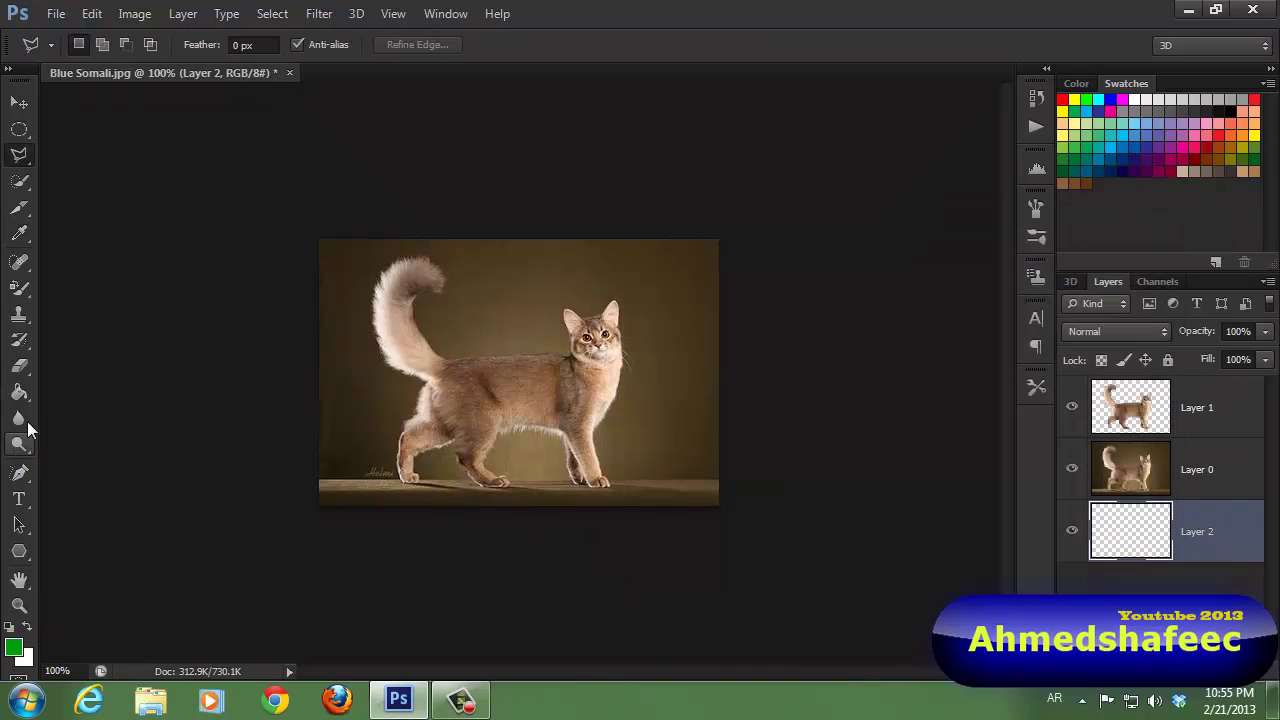
{"action": "left_click", "coordinate": [20, 394]}
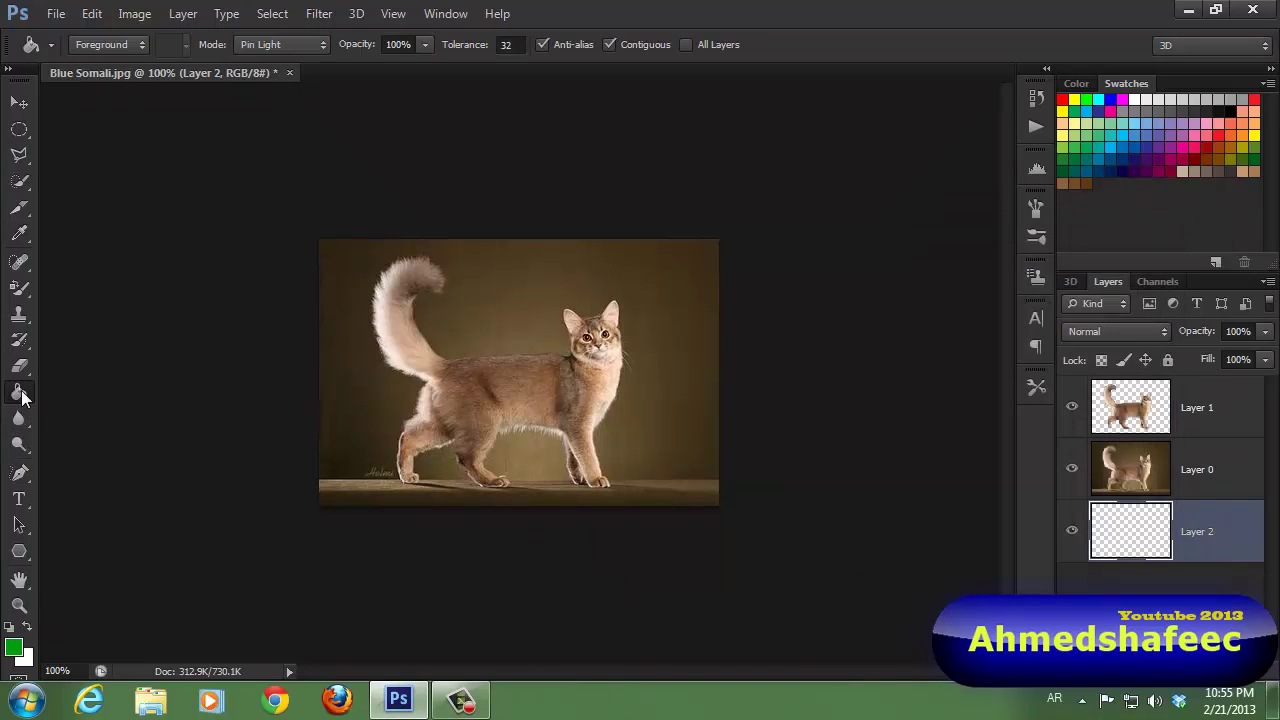
{"action": "left_click", "coordinate": [377, 382]}
{"action": "mouse_move", "coordinate": [1205, 467]}
{"action": "left_mouse_down"}
{"action": "mouse_move", "coordinate": [1186, 571]}
{"action": "mouse_move", "coordinate": [1145, 538]}
{"action": "left_mouse_up"}
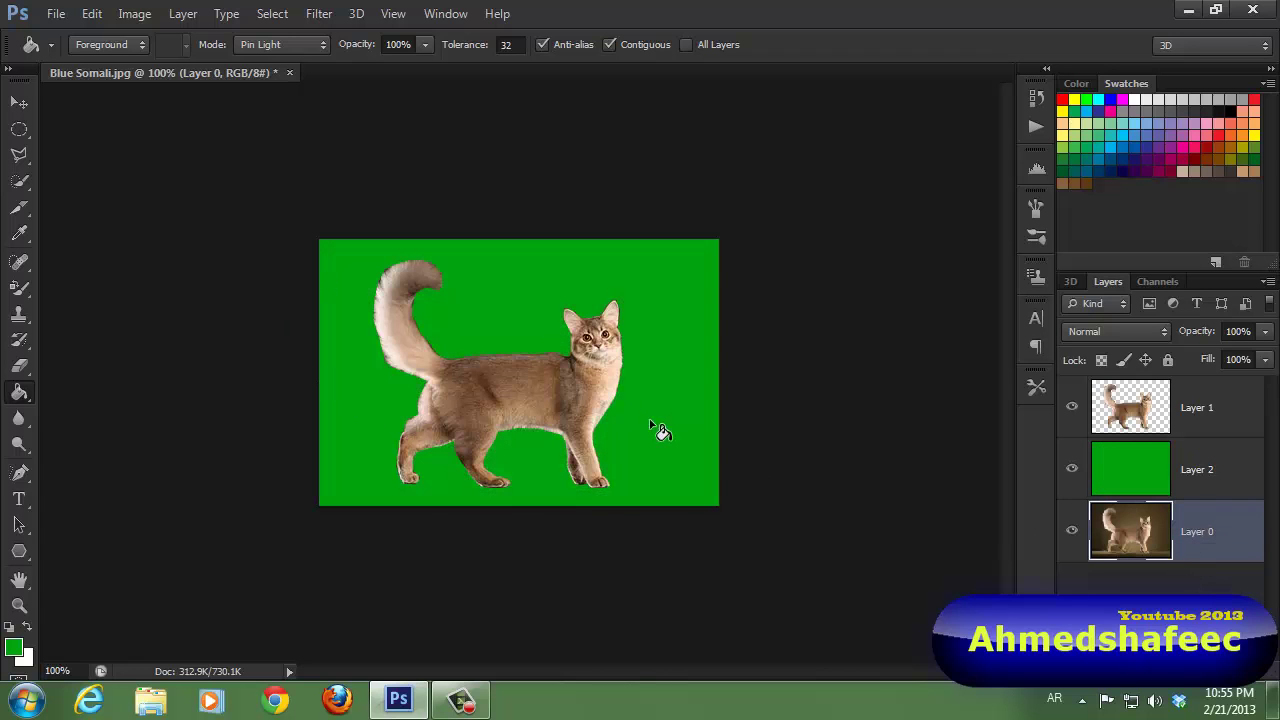
Step: Zoom in to inspect the cat's cut-out edges, then zoom back out
{"action": "key", "text": "ctrl+plus"}
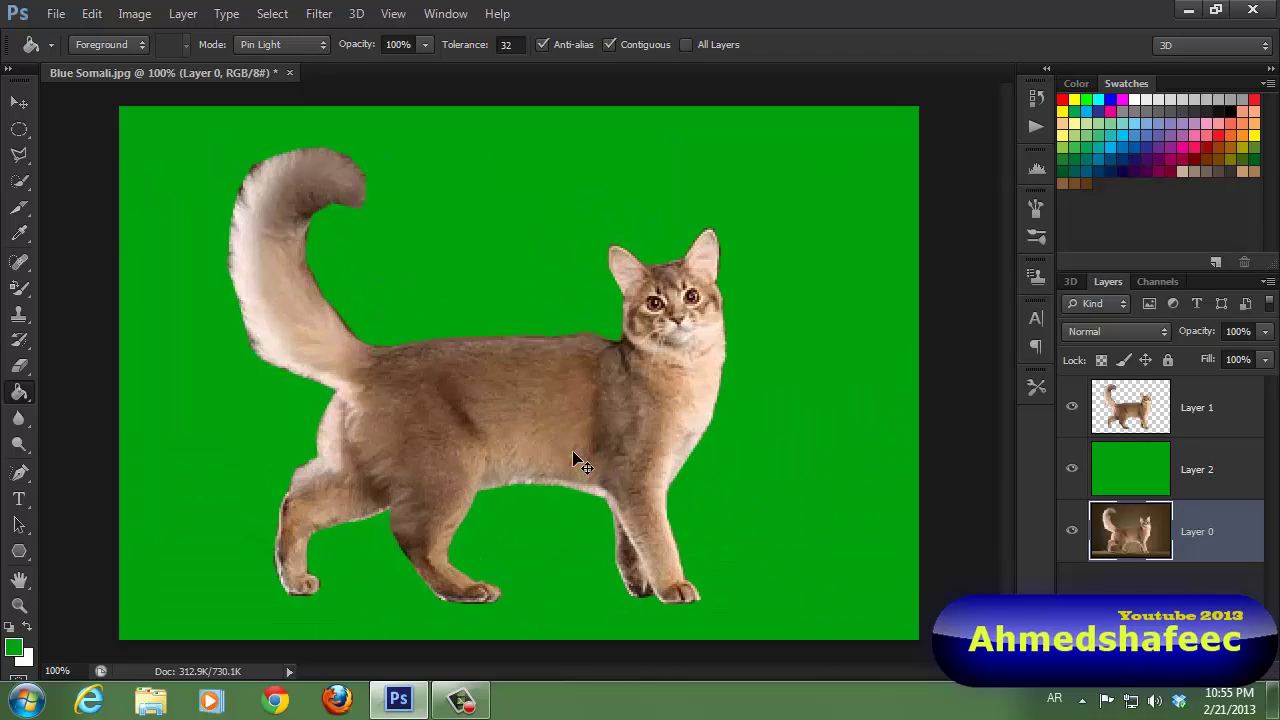
{"action": "key", "text": "ctrl+plus"}
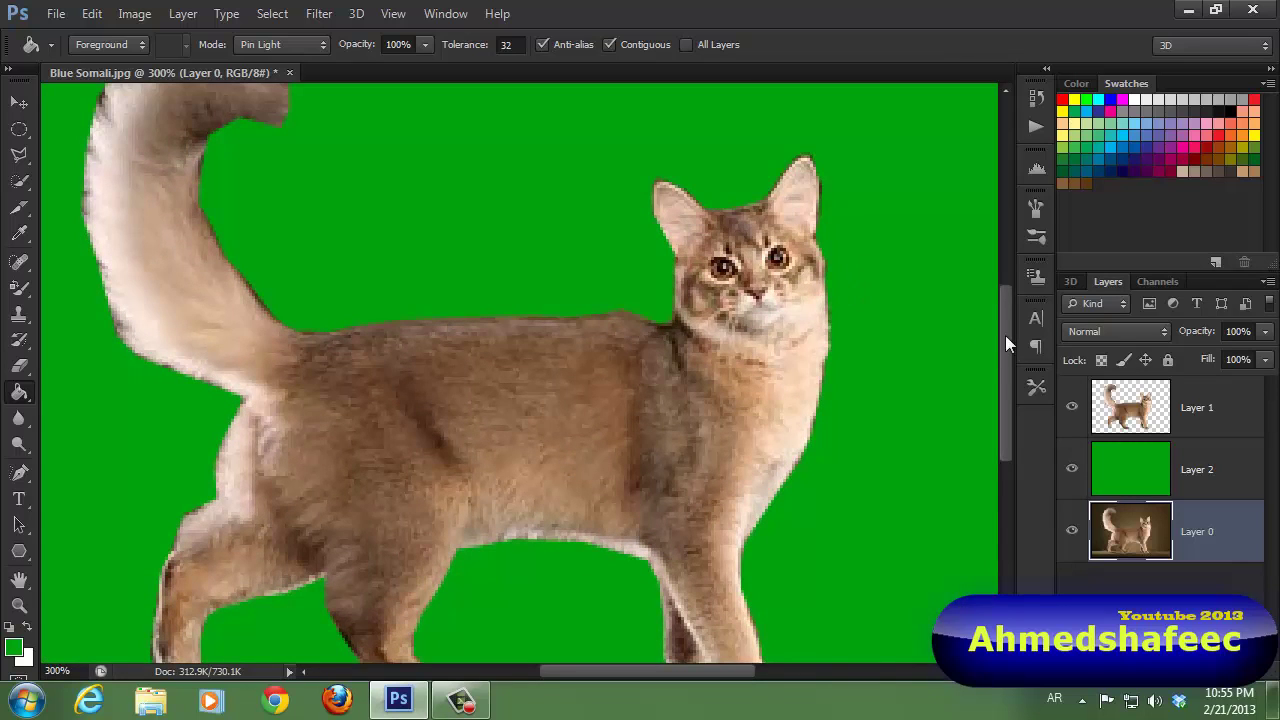
{"action": "mouse_move", "coordinate": [1005, 335]}
{"action": "left_mouse_down"}
{"action": "mouse_move", "coordinate": [1020, 419]}
{"action": "mouse_move", "coordinate": [1021, 347]}
{"action": "left_mouse_up"}
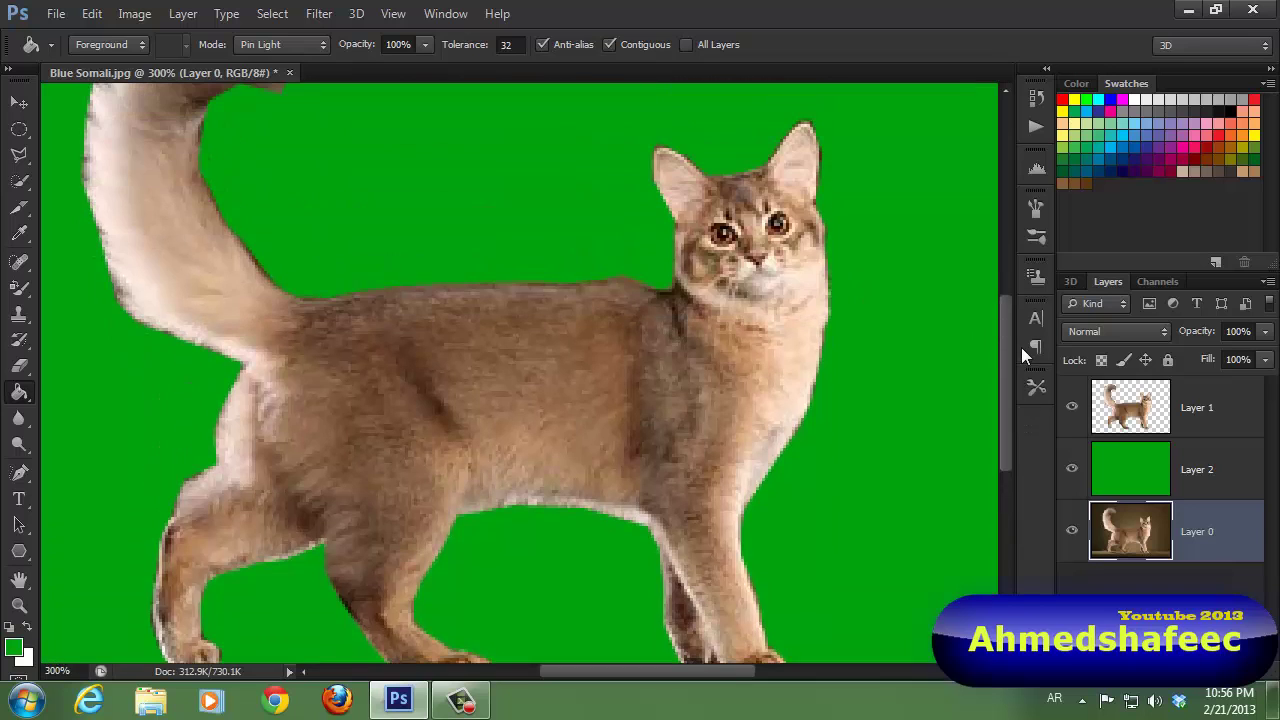
{"action": "key", "text": "ctrl+minus"}
{"action": "key", "text": "ctrl+minus"}
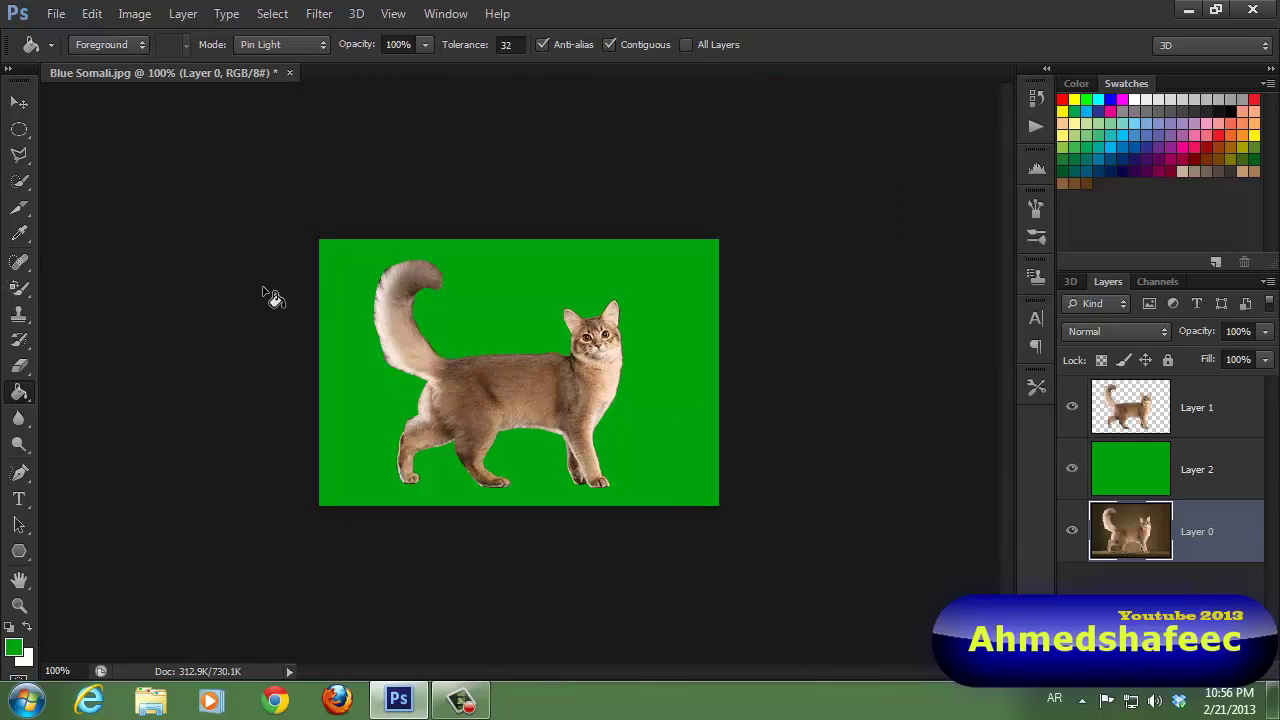
{"action": "left_click", "coordinate": [19, 155]}
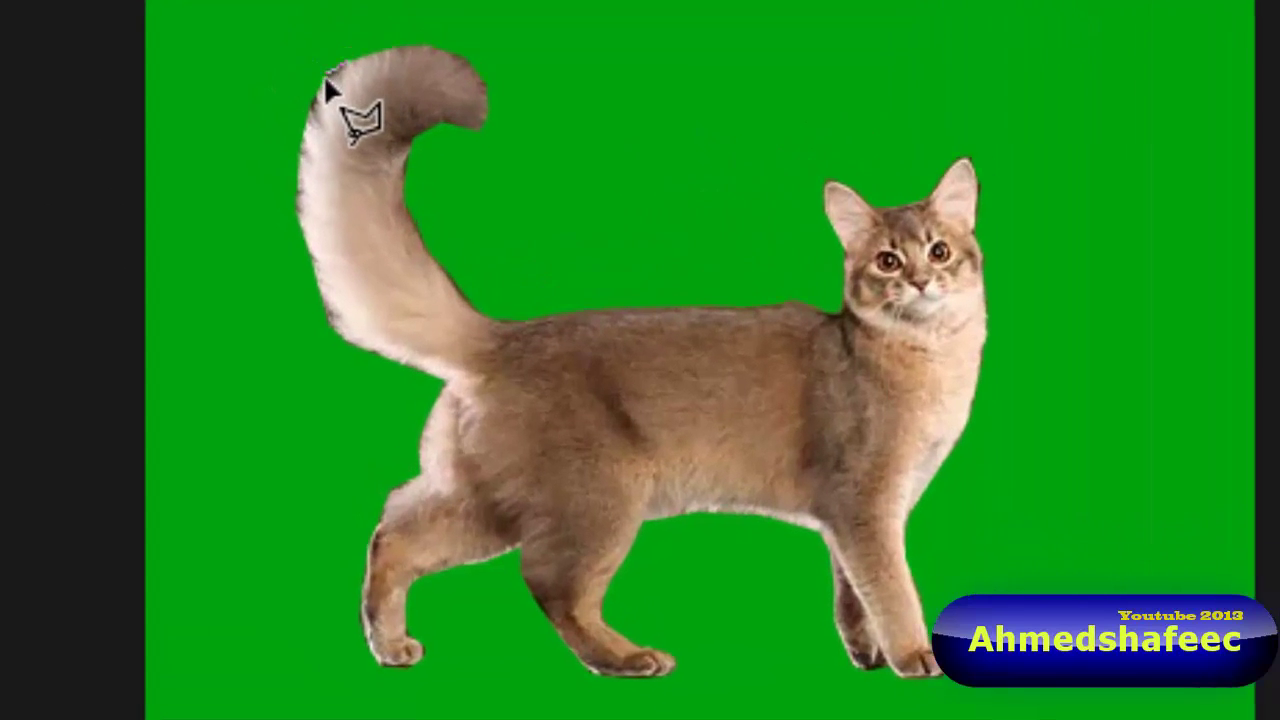
{"action": "left_click", "coordinate": [303, 103]}
{"action": "left_click", "coordinate": [243, 73]}
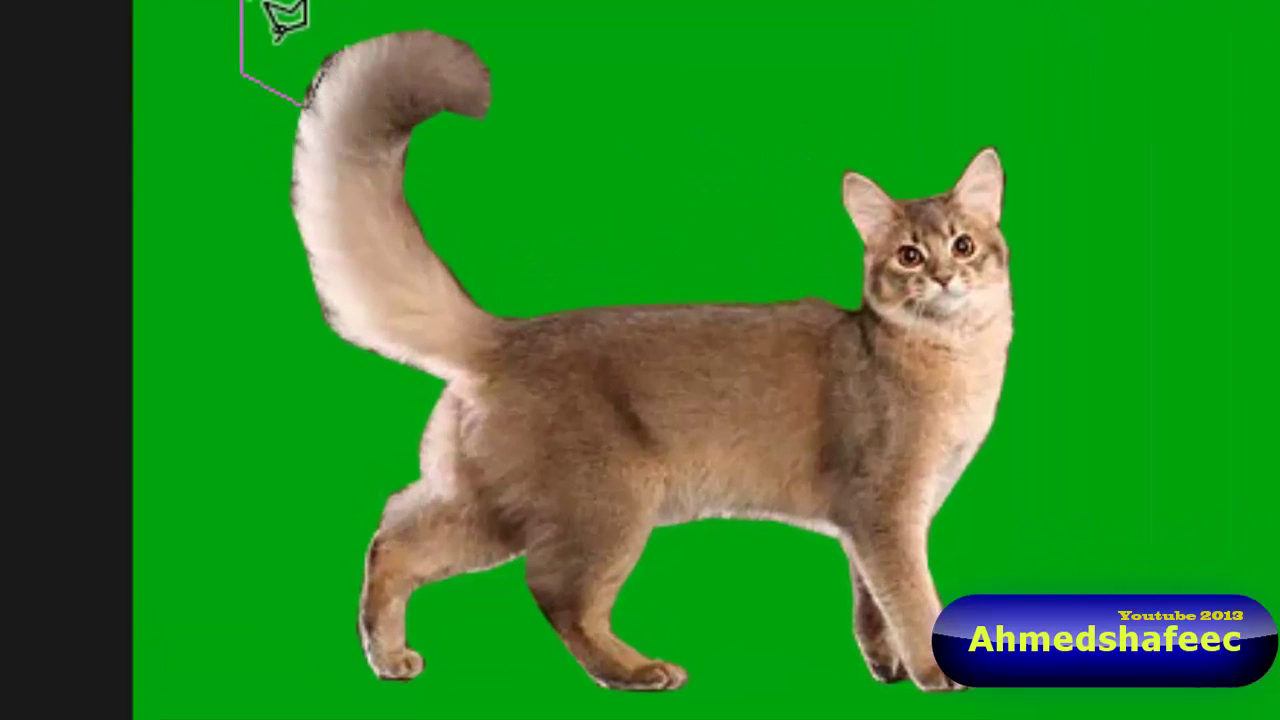
{"action": "double_click", "coordinate": [343, 46]}
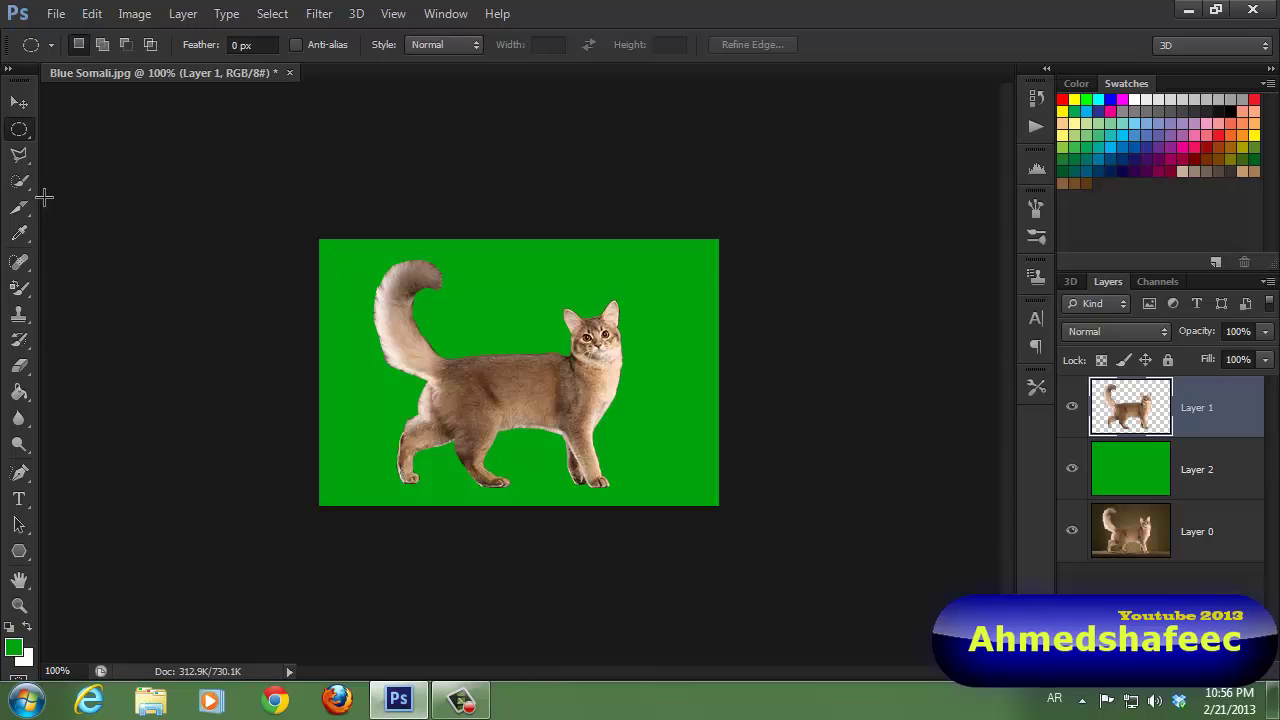
Step: Shift the cat cut-out slightly left on the green background with the Move tool
{"action": "left_click", "coordinate": [14, 106]}
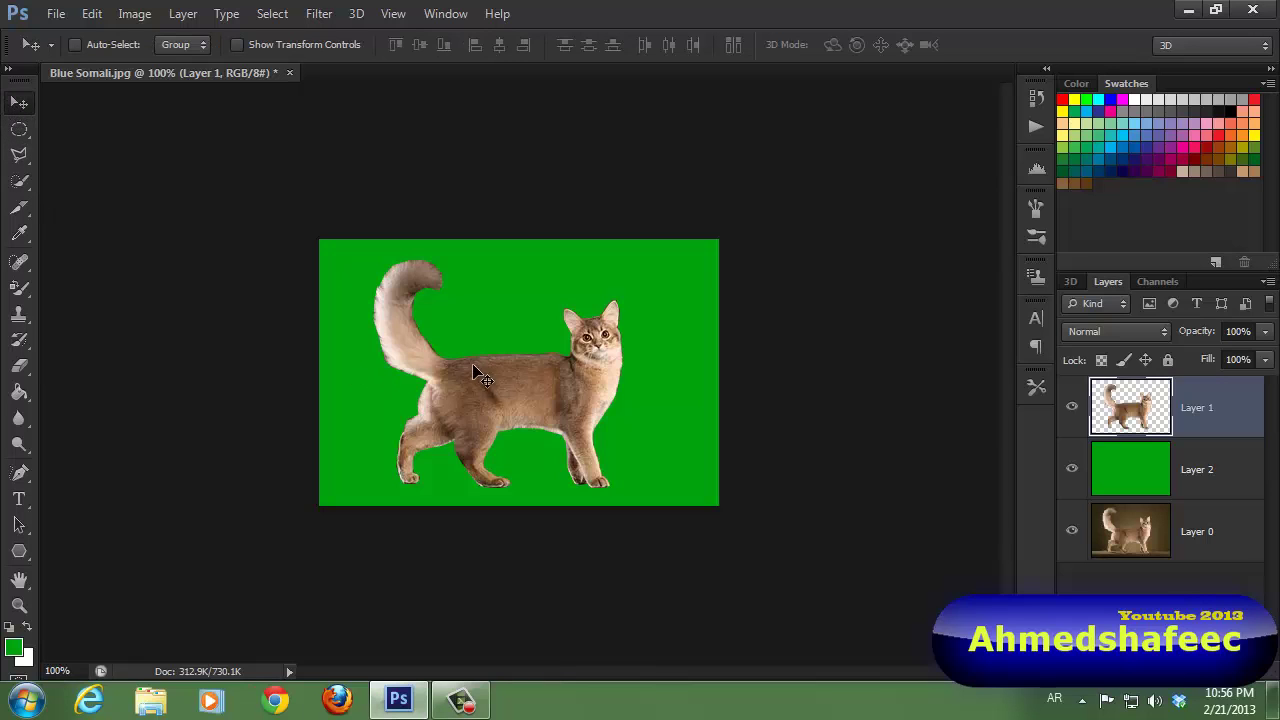
{"action": "mouse_move", "coordinate": [475, 368]}
{"action": "left_mouse_down"}
{"action": "mouse_move", "coordinate": [445, 364]}
{"action": "mouse_move", "coordinate": [455, 372]}
{"action": "left_mouse_up"}
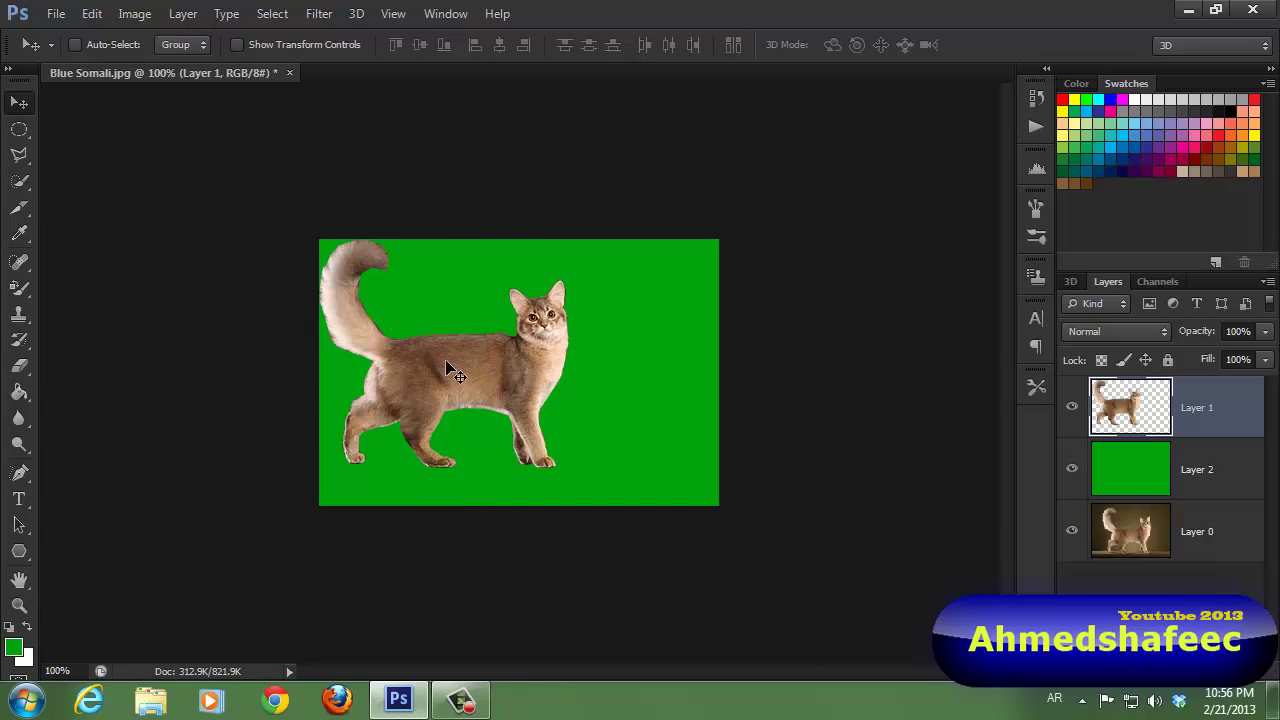
{"action": "left_click", "coordinate": [1188, 10]}
{"action": "left_click", "coordinate": [398, 698]}
{"action": "left_click_drag", "start_coordinate": [412, 370], "coordinate": [444, 370]}
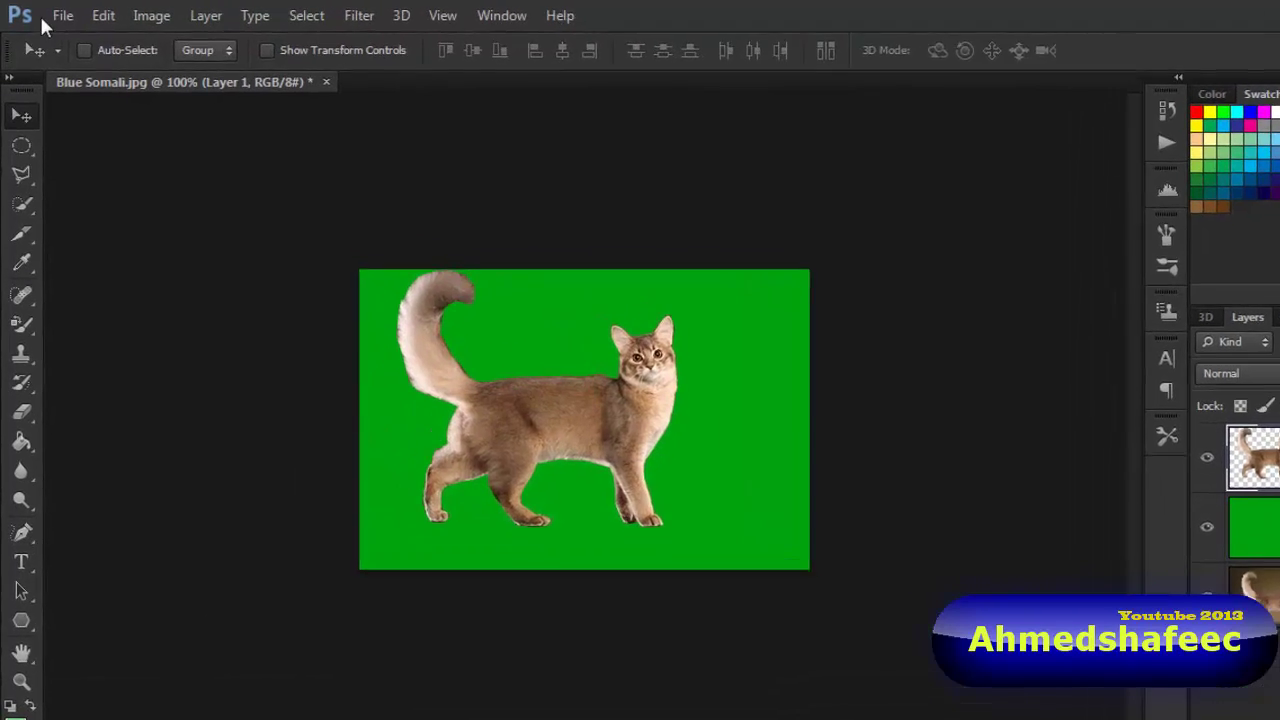
Step: Start Save As and set the file format to PNG
{"action": "left_click", "coordinate": [55, 14]}
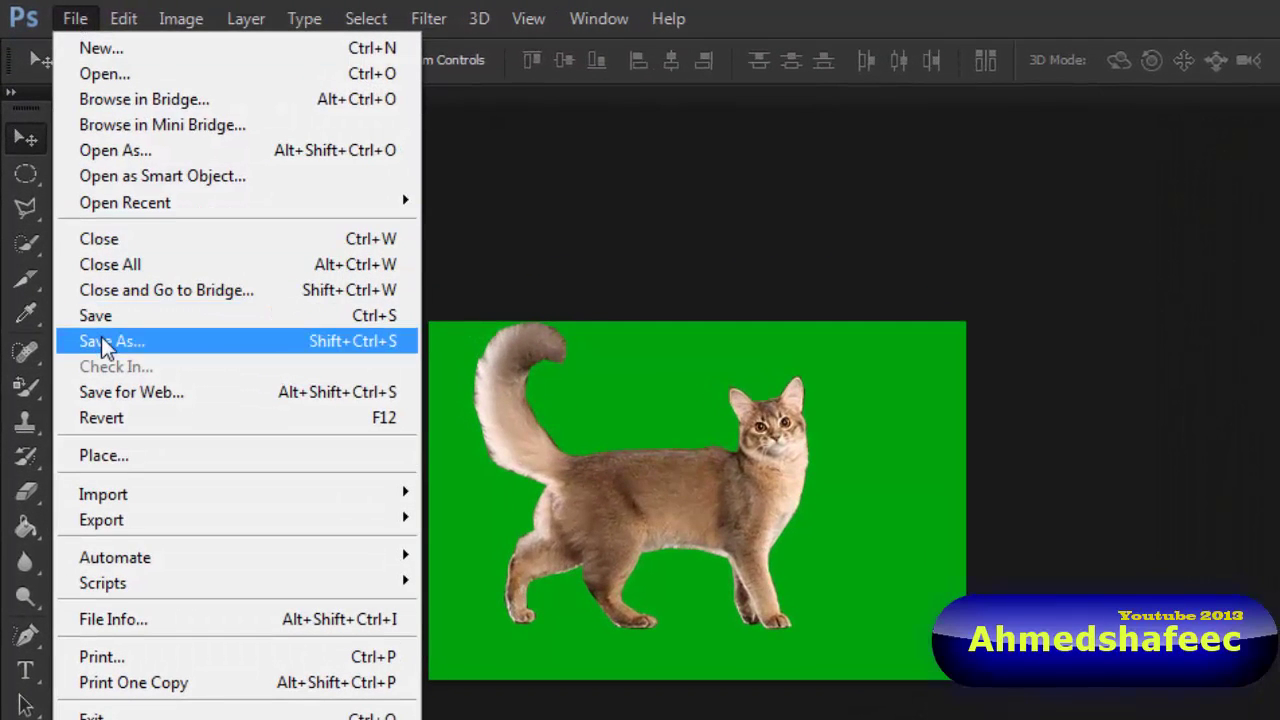
{"action": "left_click", "coordinate": [101, 330]}
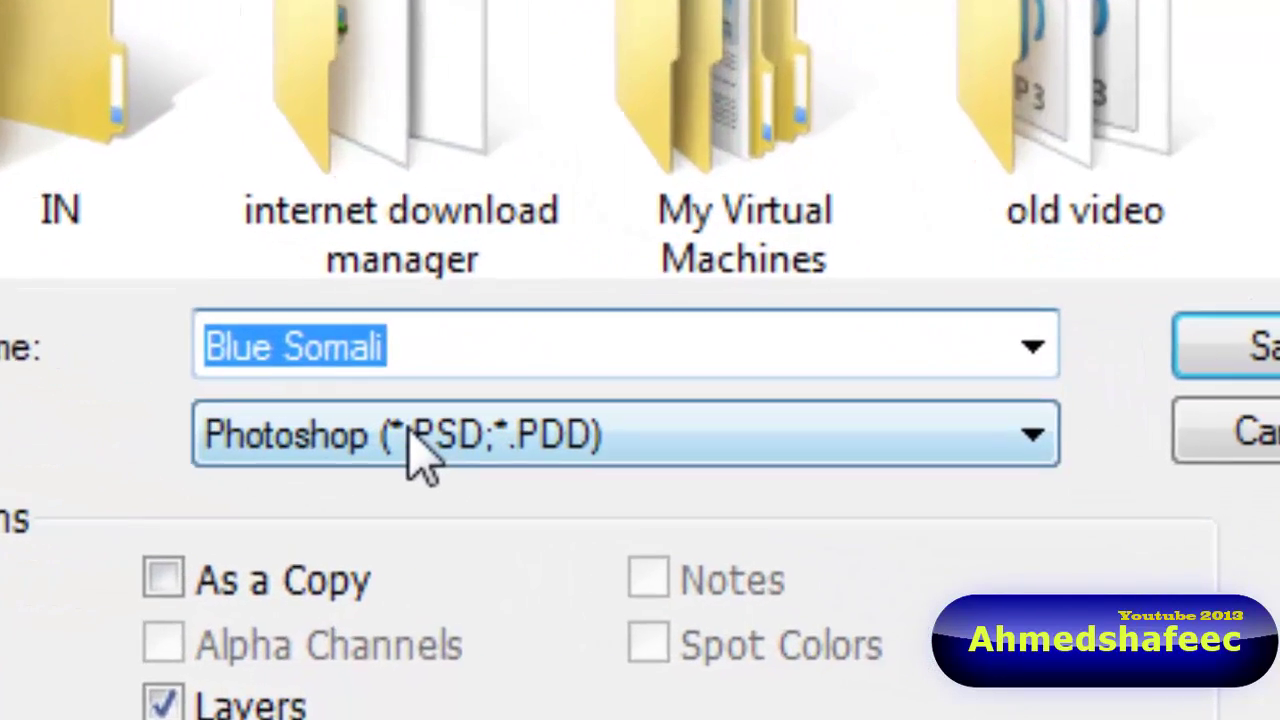
{"action": "left_click", "coordinate": [400, 432]}
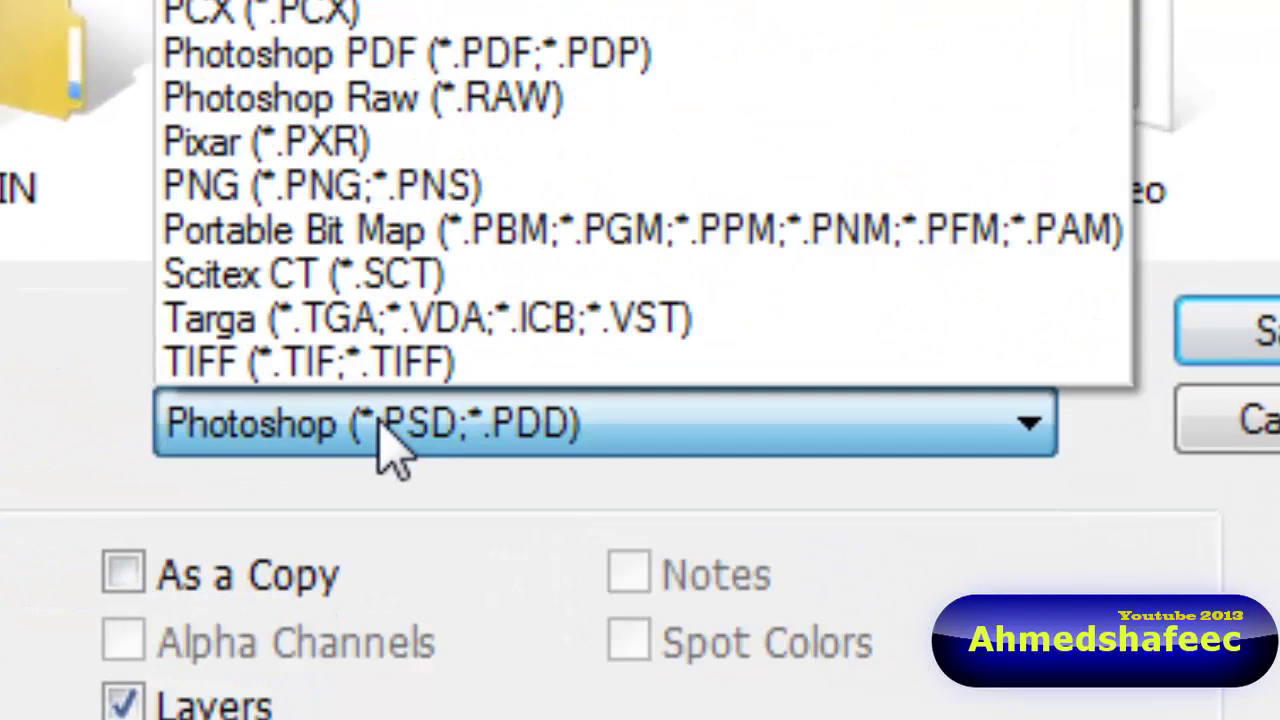
{"action": "left_click", "coordinate": [470, 185]}
{"action": "left_click", "coordinate": [460, 425]}
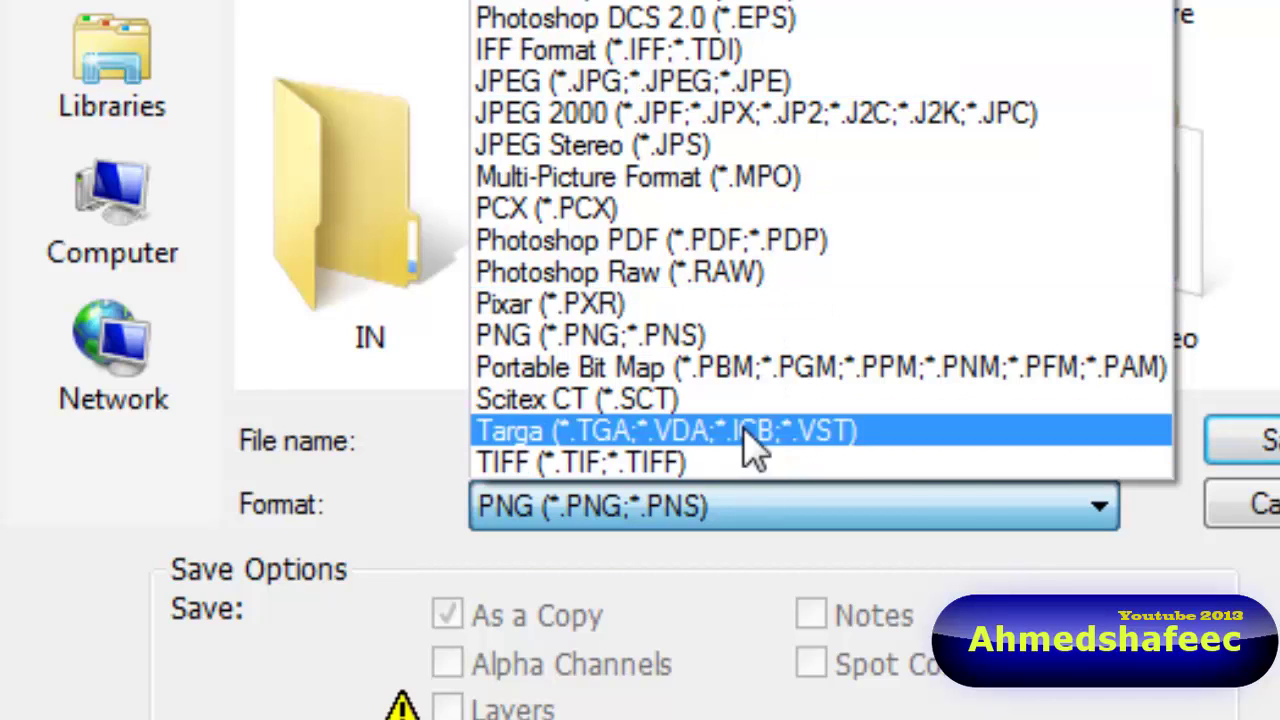
{"action": "left_click", "coordinate": [738, 345]}
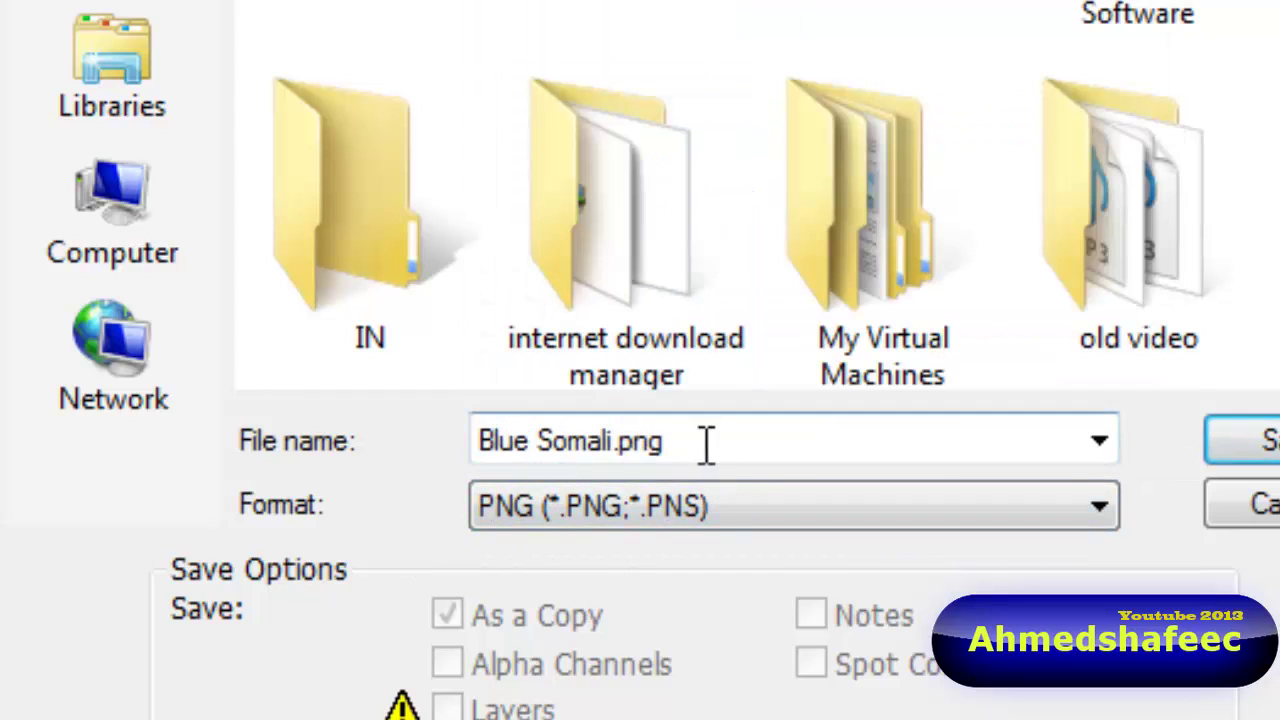
Step: Name the file 'al' and save it
{"action": "left_click_drag", "start_coordinate": [703, 443], "coordinate": [391, 466]}
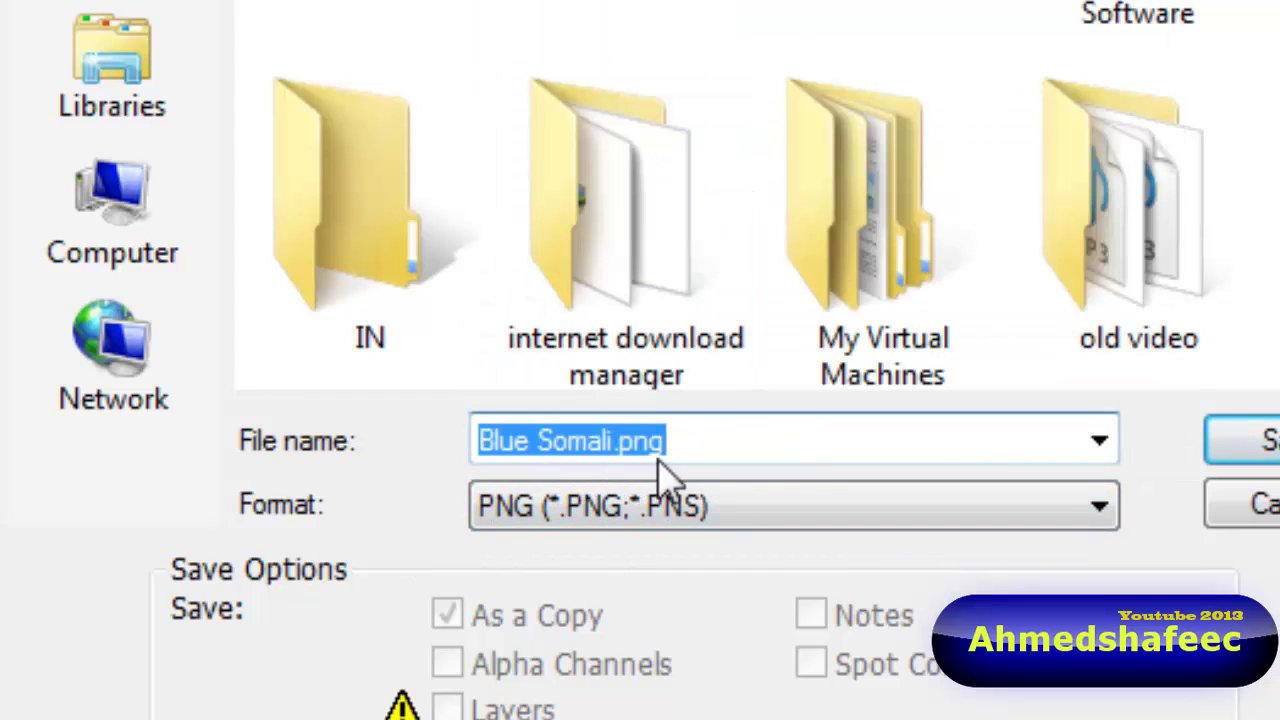
{"action": "type", "text": "شسا"}
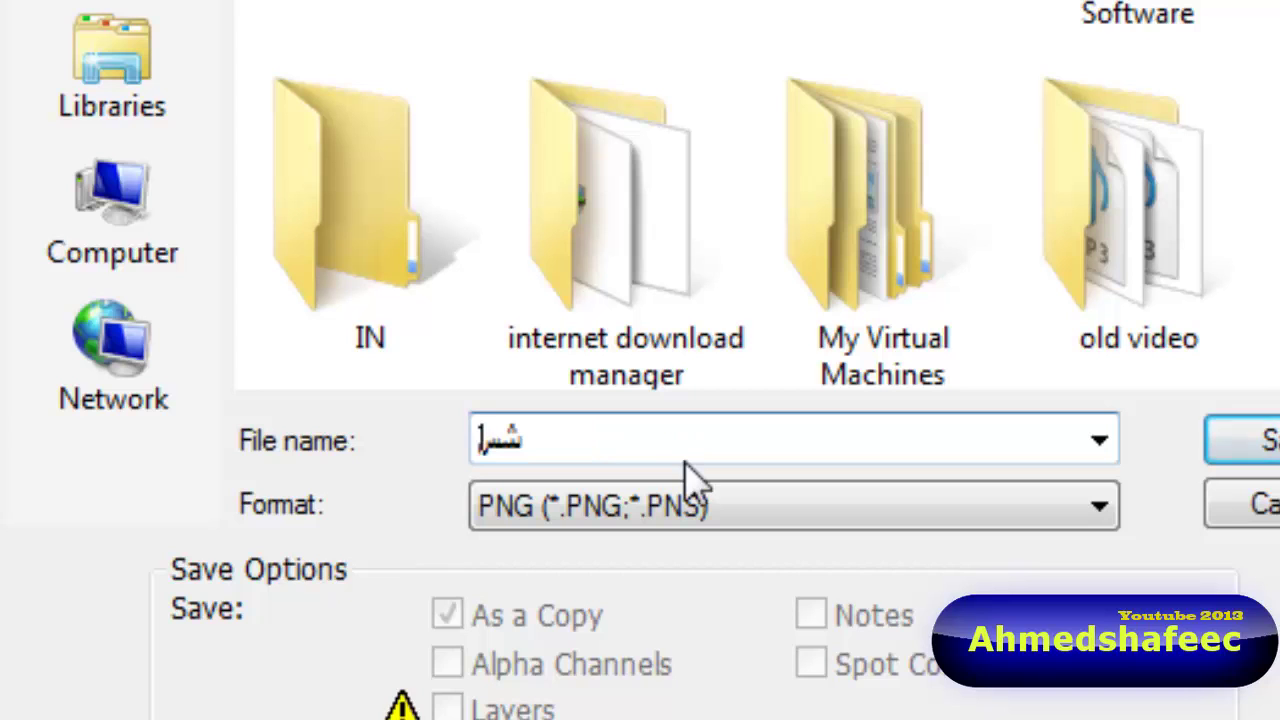
{"action": "key", "text": "BackSpace"}
{"action": "key", "text": "BackSpace"}
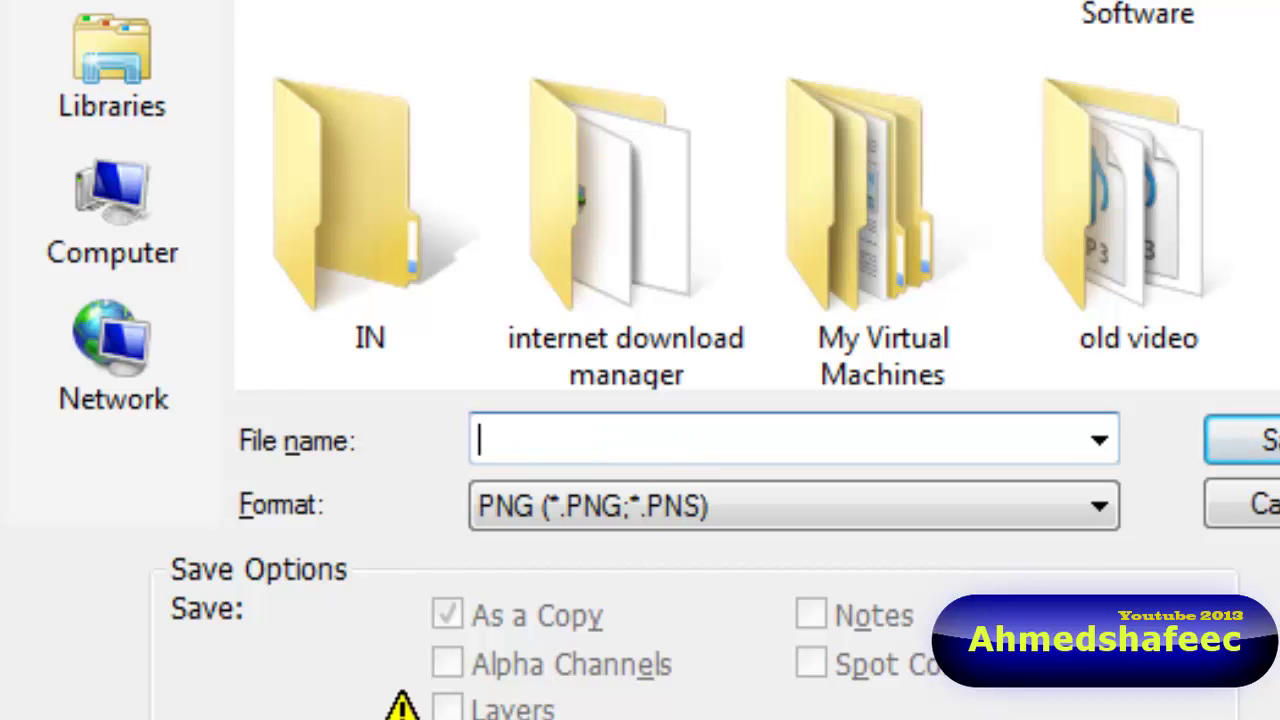
{"action": "type", "text": "al"}
{"action": "left_click", "coordinate": [1242, 442]}
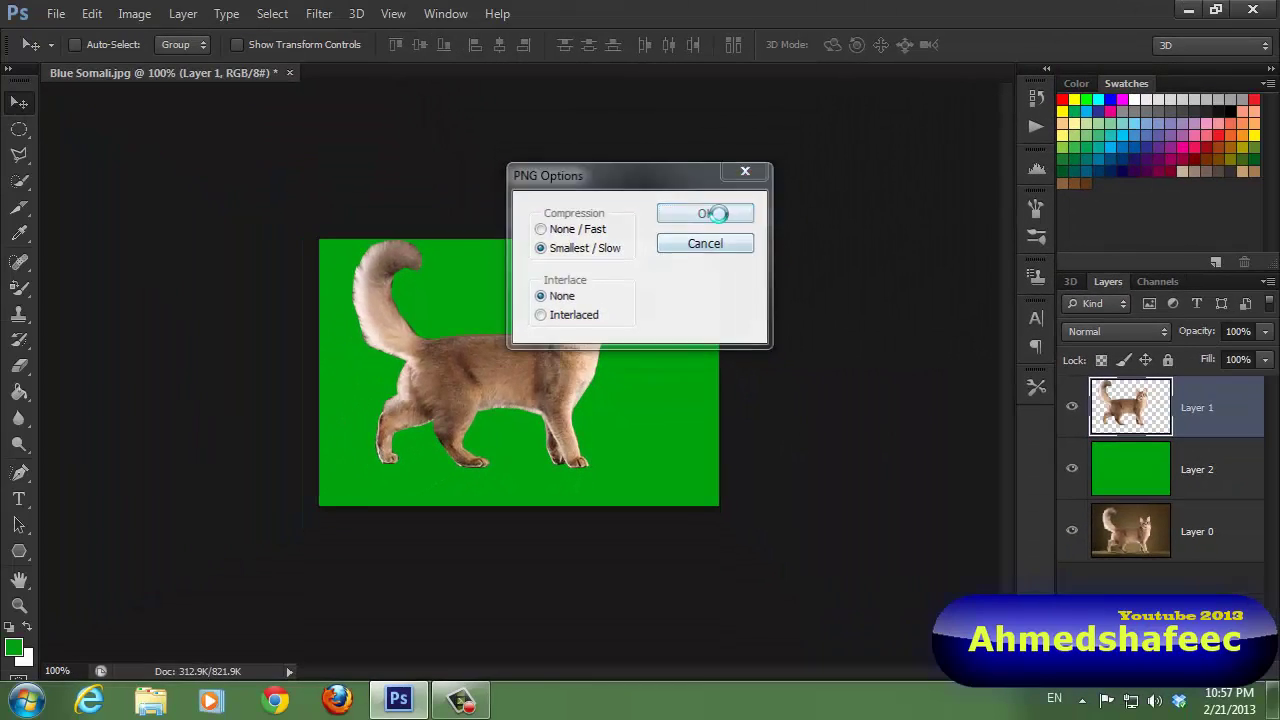
Step: Accept the PNG options and minimize Photoshop to show the desktop
{"action": "left_click", "coordinate": [716, 213]}
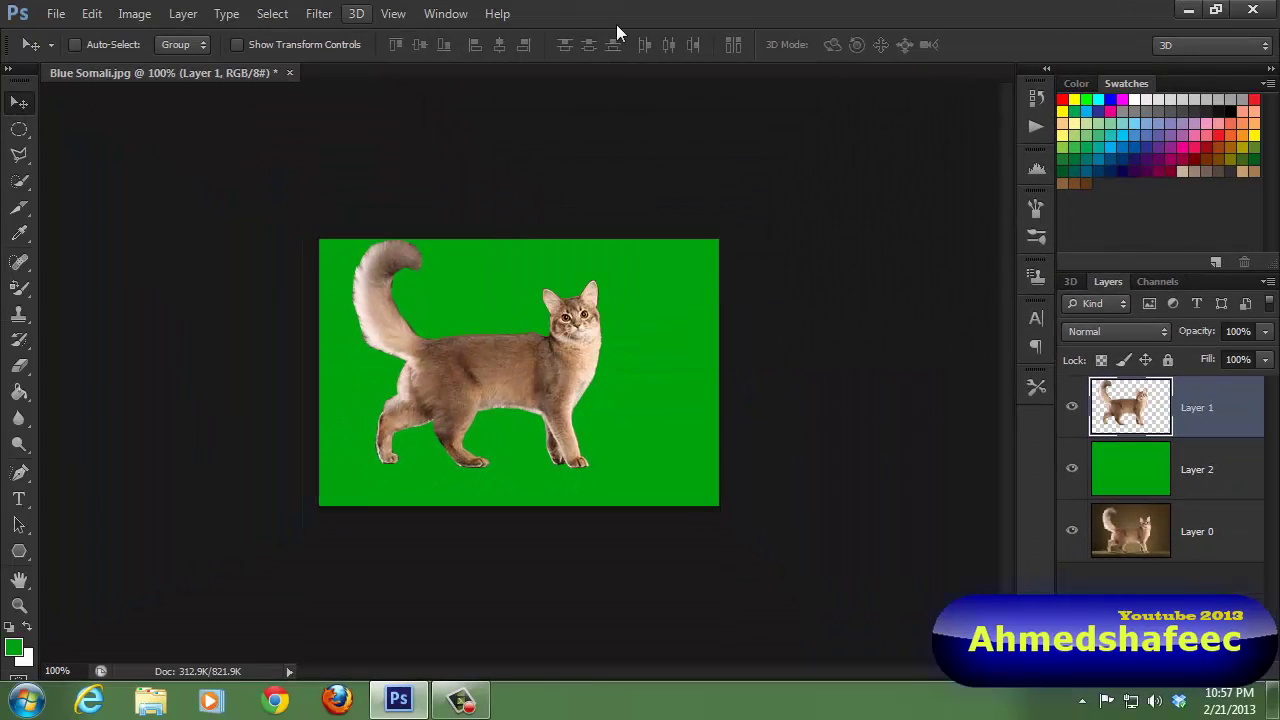
{"action": "left_click", "coordinate": [1189, 10]}
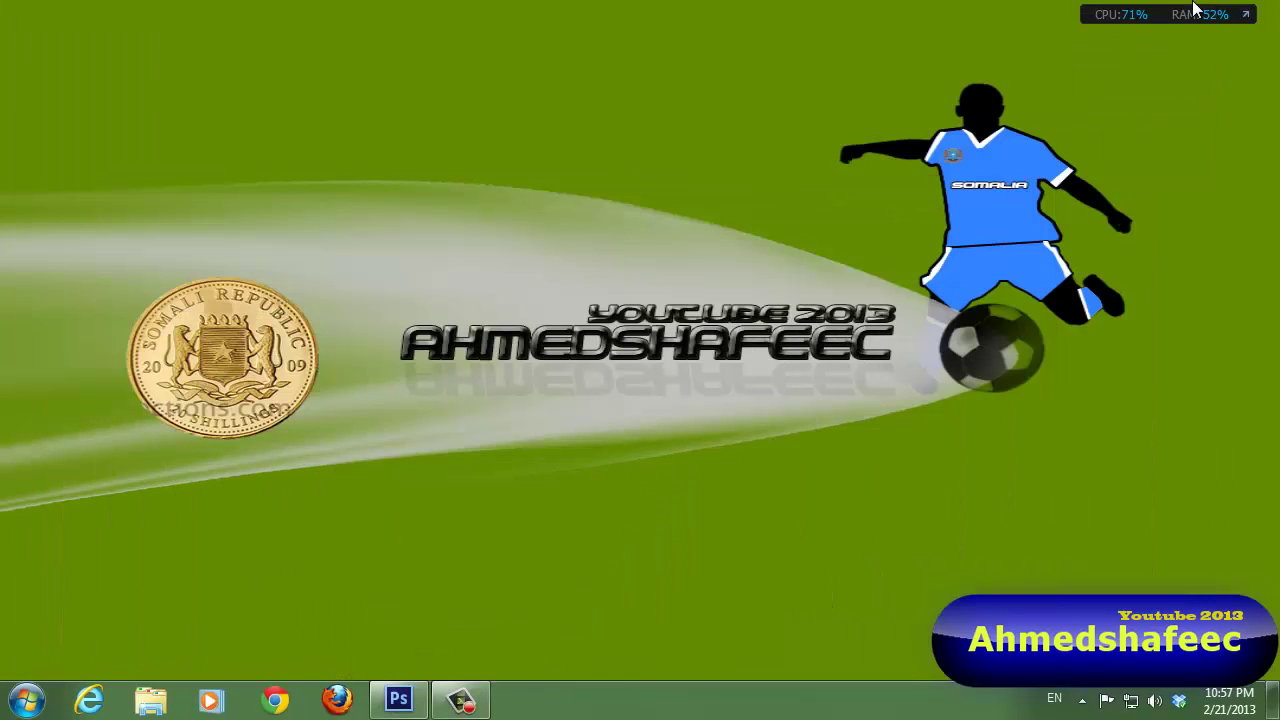